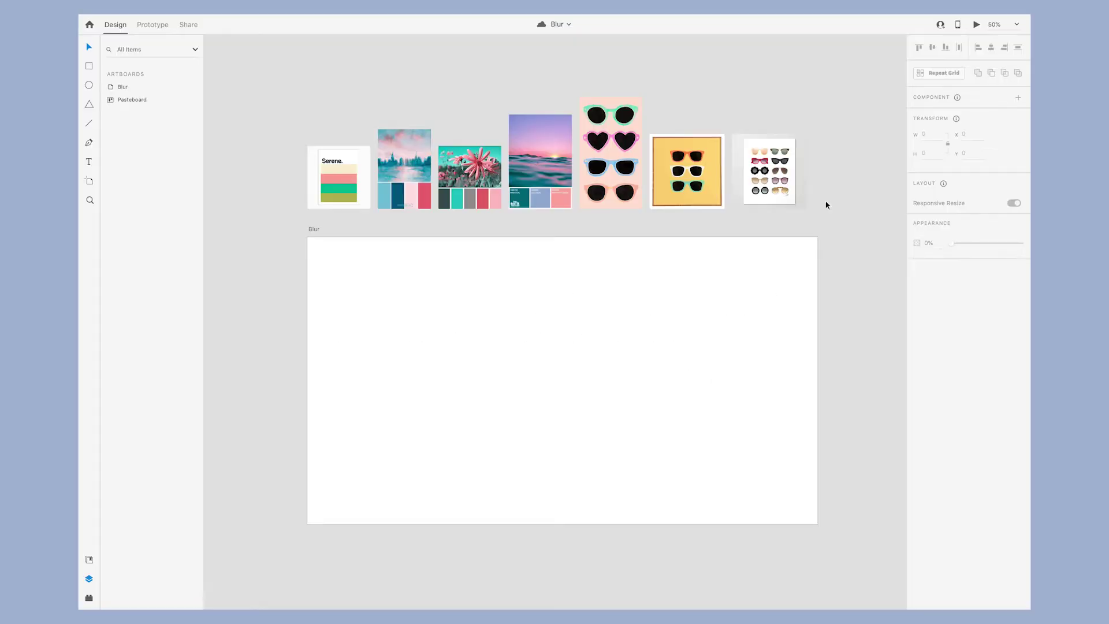
Step: Place the yellow sunglasses picture on the Blur artboard, enlarge it to 690 by 690 and center it both ways
key(super+equal)
key(super+equal)
scroll(827, 204, up, 3)
scroll(826, 204, right, 3)
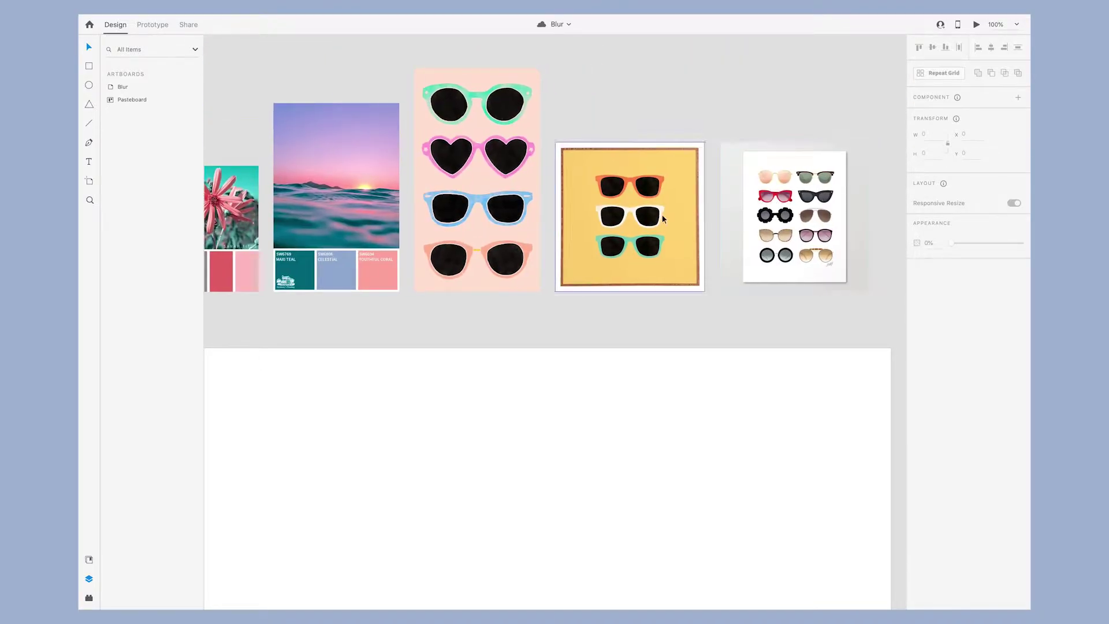
drag(663, 220, 449, 489)
scroll(449, 485, down, 3)
scroll(449, 485, left, 4)
scroll(730, 252, down, 2)
drag(706, 263, 690, 386)
click(991, 48)
click(934, 49)
Step: Lower the sunglasses picture's opacity to 56% so it can serve as a tracing reference
scroll(739, 217, down, 3)
scroll(738, 217, right, 1)
key(super+equal)
drag(1021, 291, 993, 293)
click(815, 277)
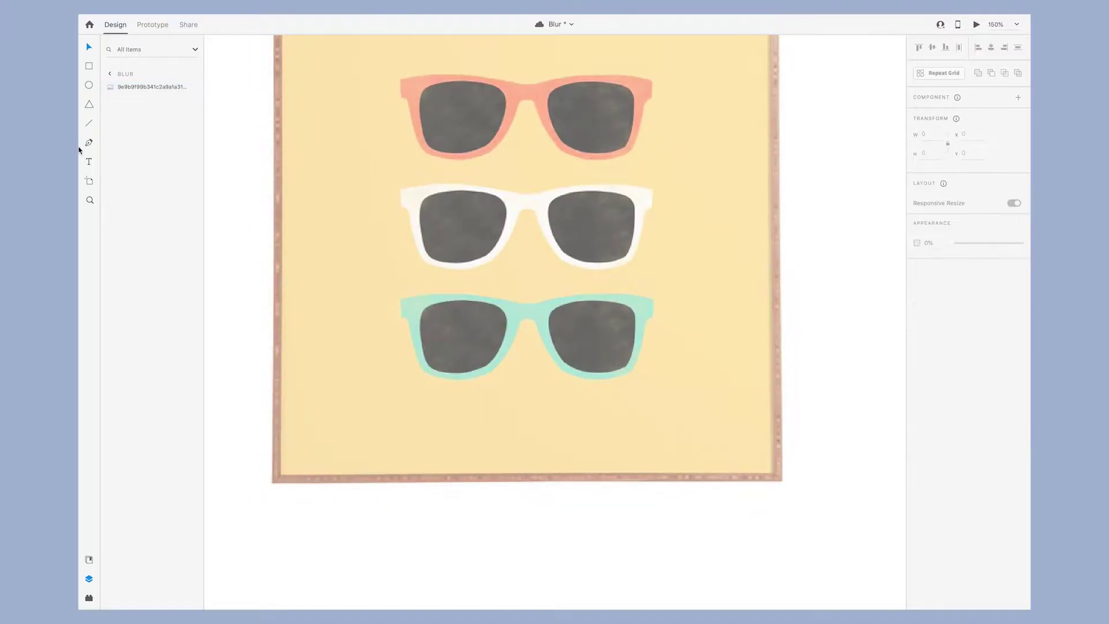
Step: Trace the outer frame of the top sunglasses' left half with the Pen tool, ending in a closed path at the bridge
click(89, 144)
scroll(385, 167, up, 2)
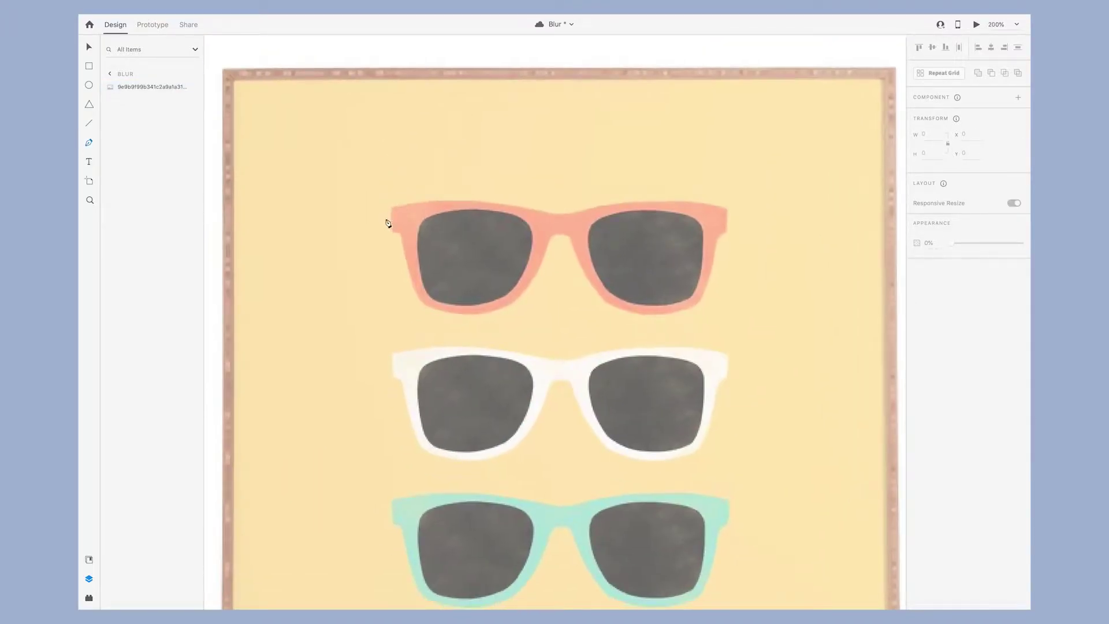
drag(392, 206, 440, 198)
drag(544, 212, 553, 214)
click(527, 289)
drag(456, 313, 414, 284)
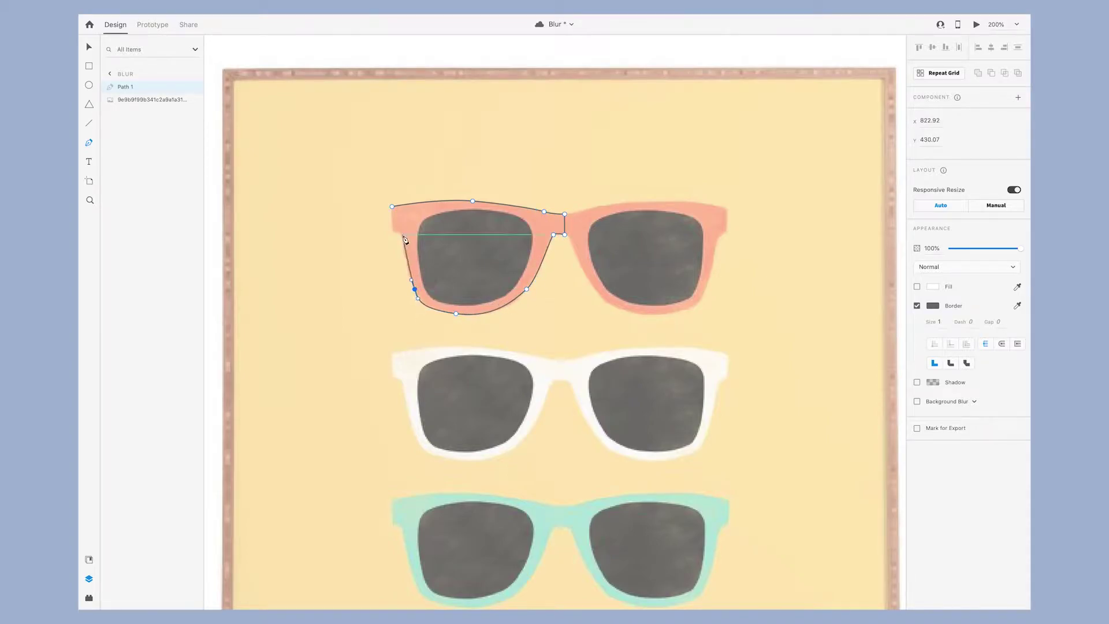
click(393, 207)
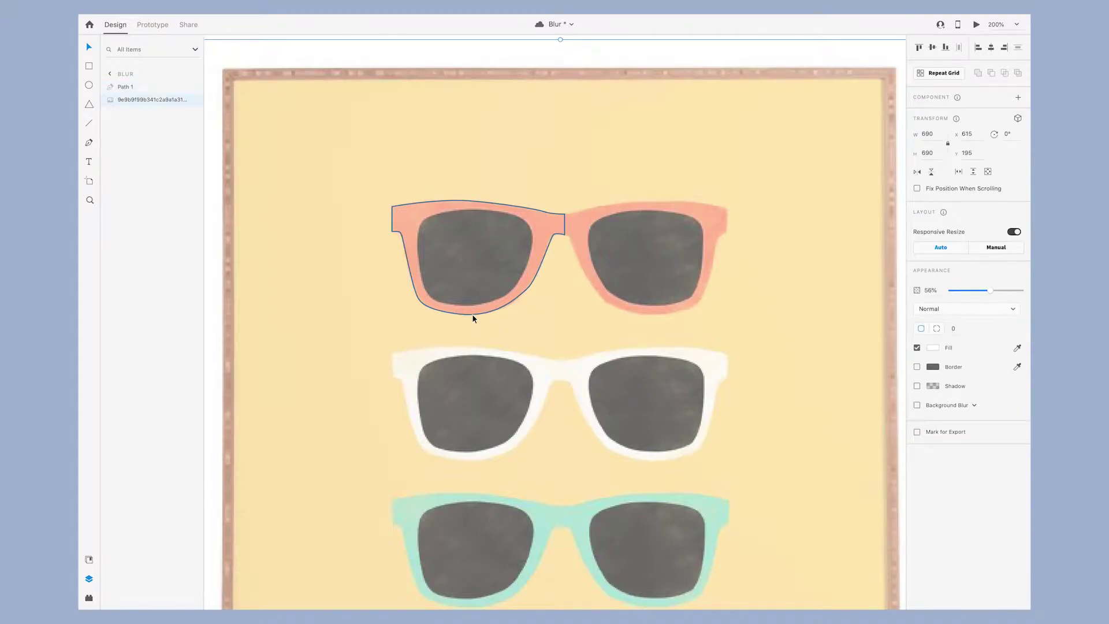
Step: Reshape the bottom curve of the frame outline by adjusting its anchor points to match the picture
key(ctrl+equal)
double_click(497, 295)
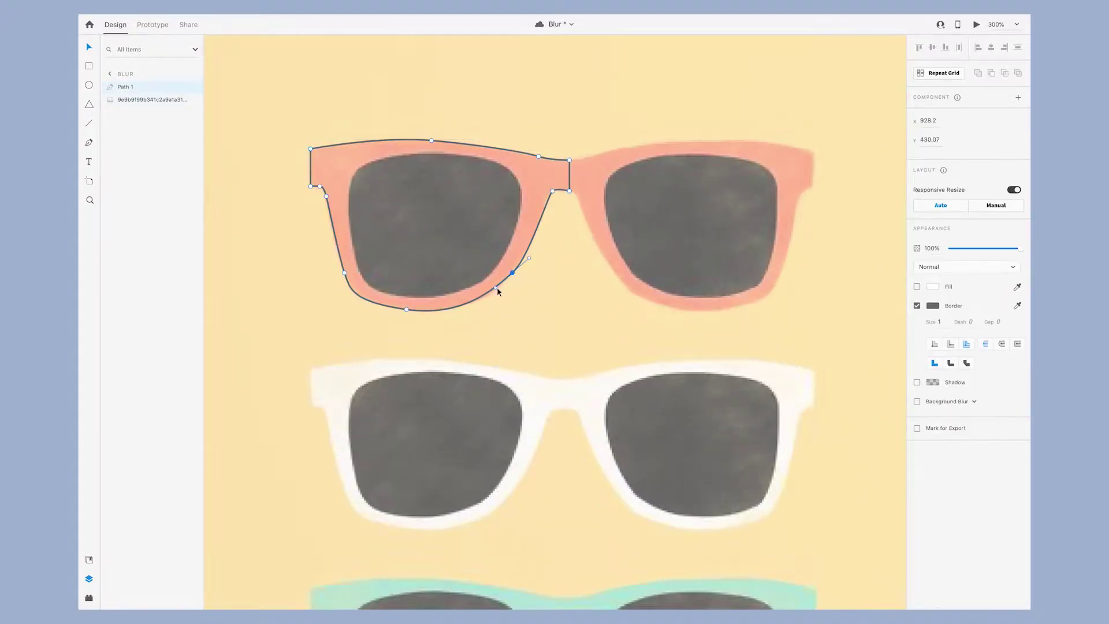
drag(465, 317, 463, 310)
drag(406, 309, 422, 311)
drag(479, 310, 473, 310)
Step: Round the two outer corners of the frame outline at the left hinge
click(334, 251)
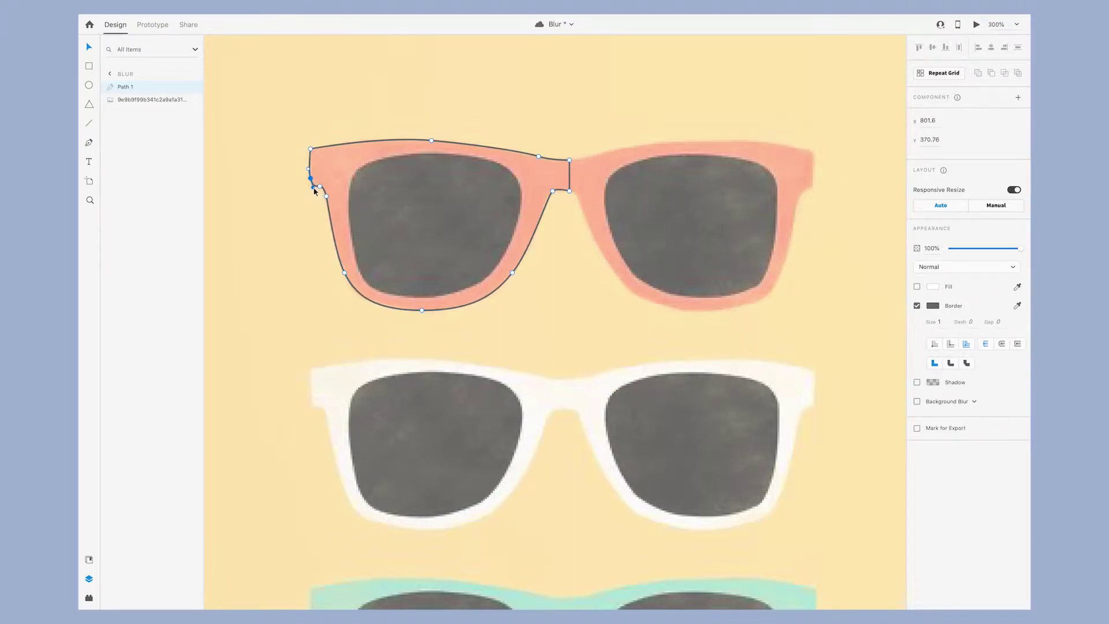
drag(310, 176, 345, 152)
click(315, 149)
scroll(307, 143, up, 3)
scroll(404, 161, left, 1)
click(379, 149)
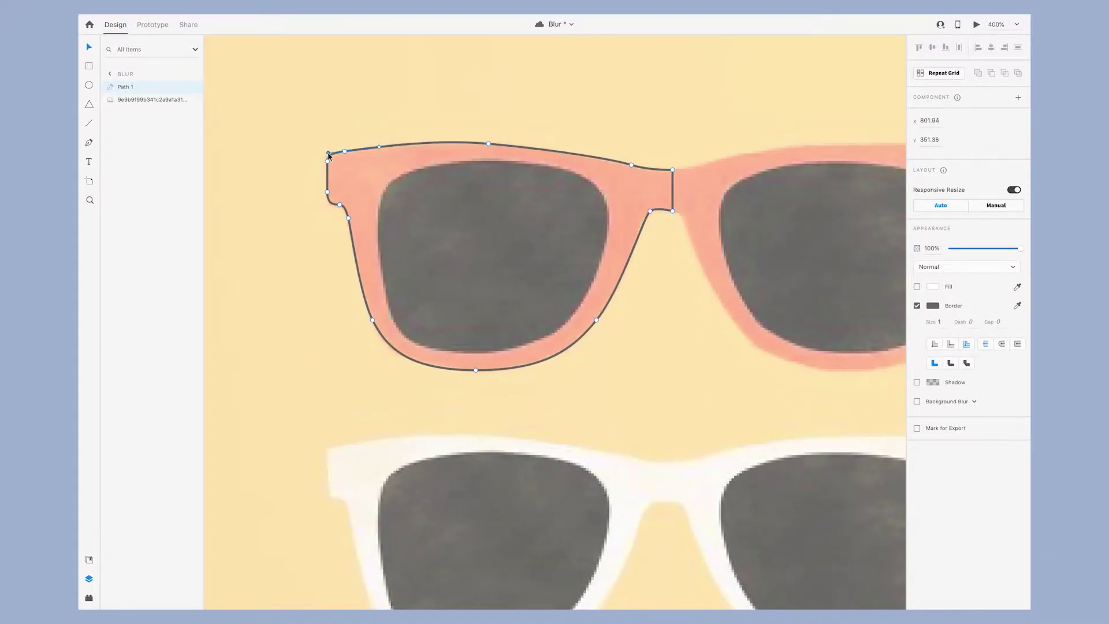
Step: Remove the extra anchor point from the frame's top edge and curve the corner under the bridge
click(506, 131)
double_click(613, 162)
click(604, 160)
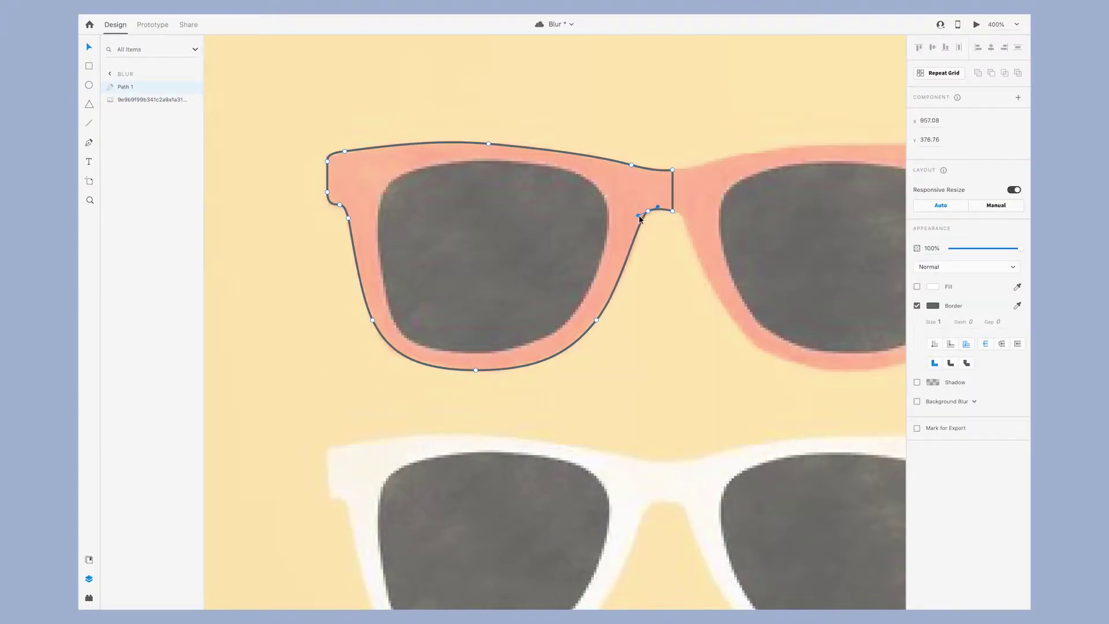
click(714, 86)
Step: Trace the left lens opening of the top sunglasses as a second closed path with the Pen tool
key(p)
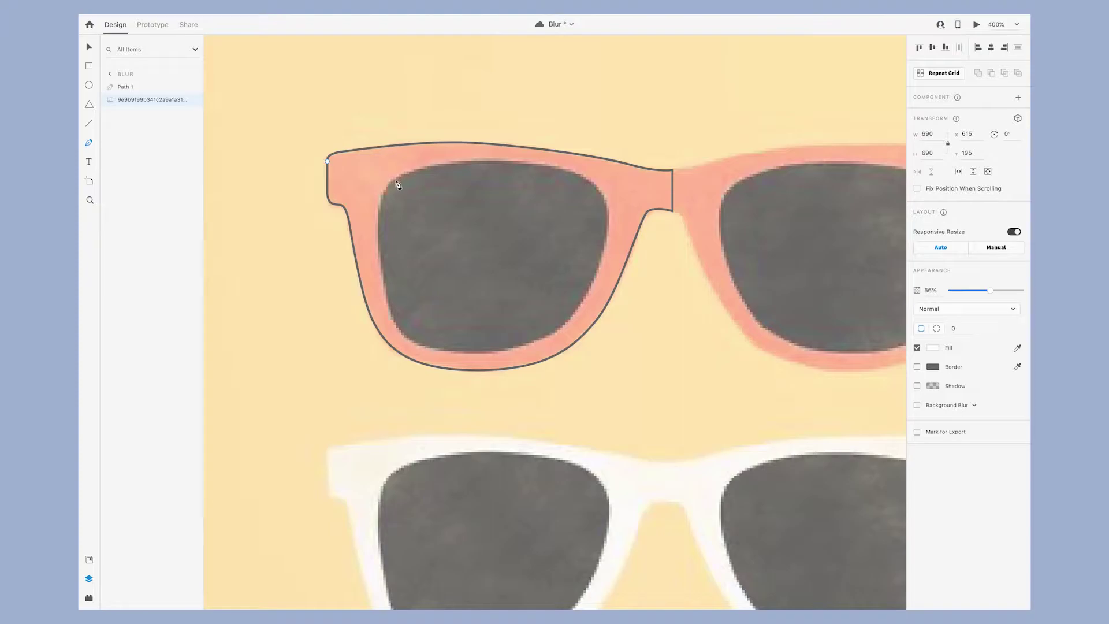
click(379, 207)
drag(562, 168, 582, 179)
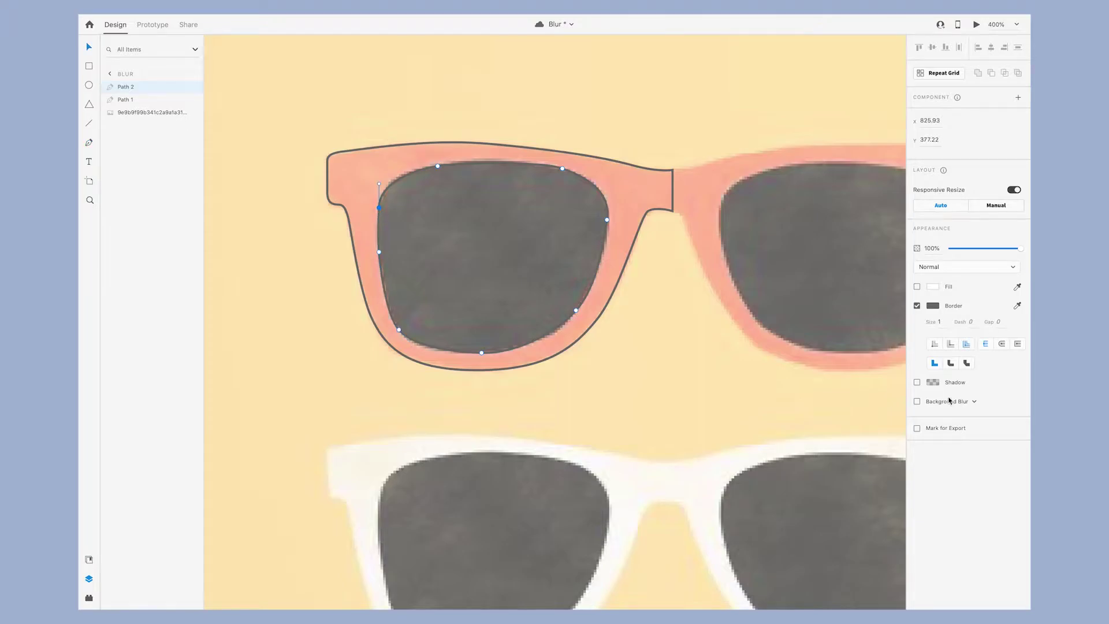
Step: Give the lens path a white border and adjust its anchor points to follow the lens edge
click(933, 305)
drag(820, 263, 740, 106)
click(741, 107)
drag(562, 168, 469, 165)
drag(380, 256, 379, 312)
drag(482, 353, 520, 352)
click(576, 310)
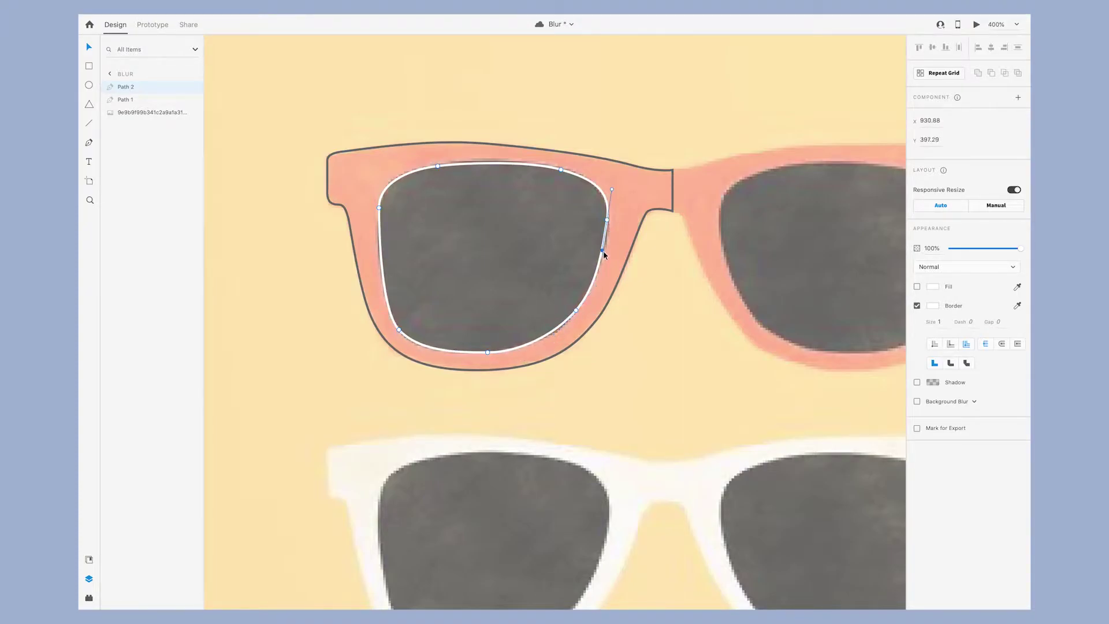
Step: Hide the reference picture and set the lens path's border color to black
key(Escape)
click(193, 112)
key(ctrl+a)
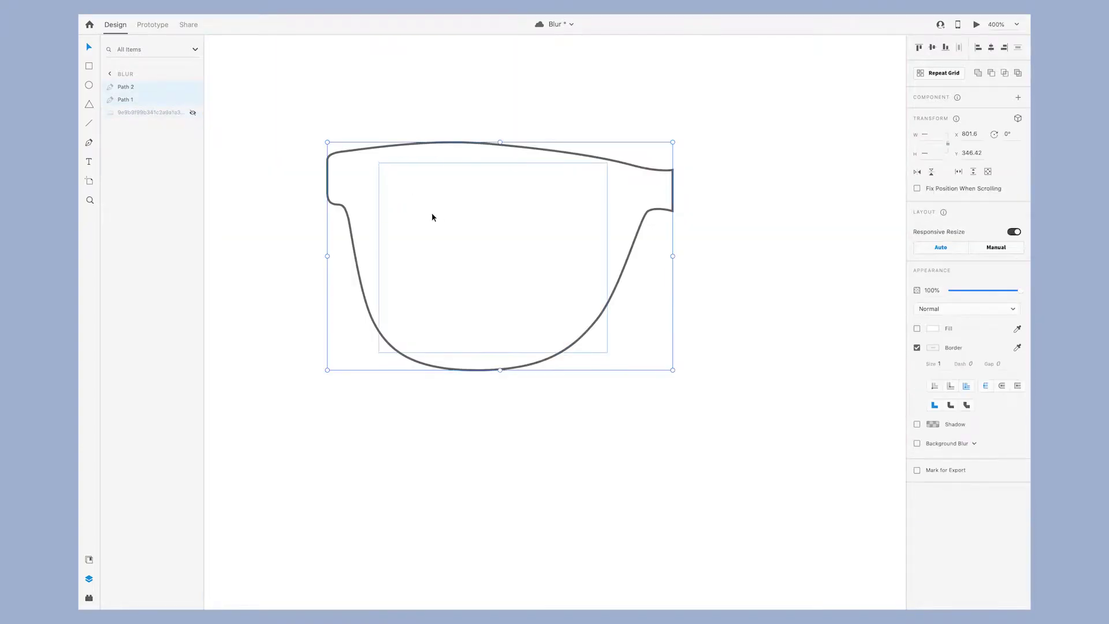
click(158, 86)
click(142, 99)
click(139, 88)
click(933, 348)
drag(832, 354, 802, 375)
click(735, 376)
Step: Set the border color of both the frame and lens paths to black
click(519, 151)
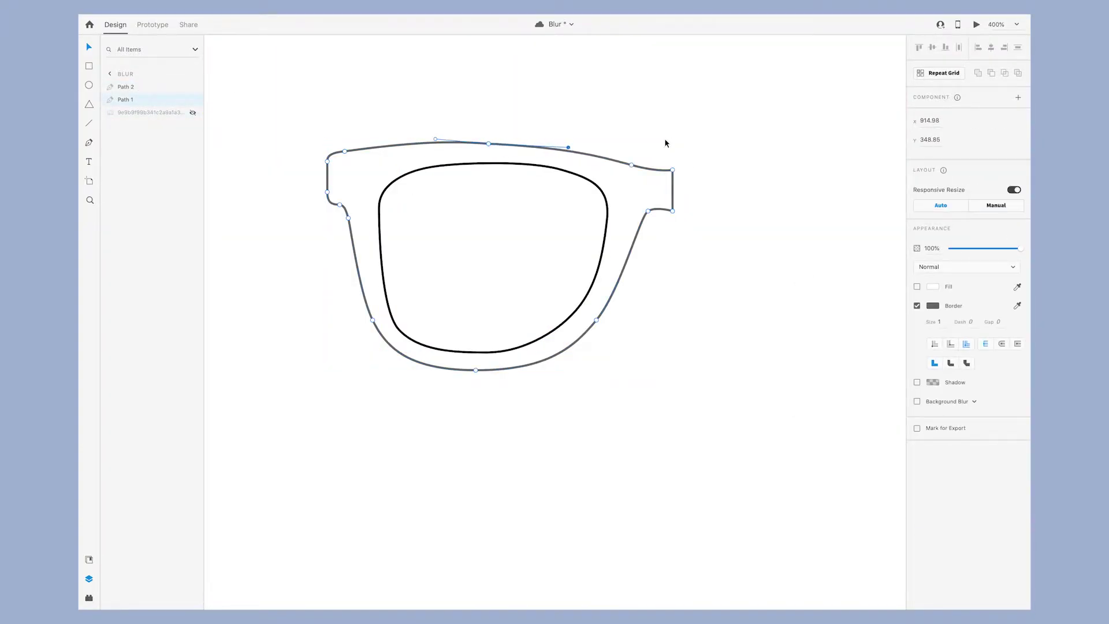
click(673, 162)
key(ctrl+a)
click(933, 348)
drag(826, 351, 802, 376)
click(751, 231)
Step: Duplicate the frame and lens paths, flip the copy horizontally and move it against the original at the bridge
scroll(755, 195, right, 2)
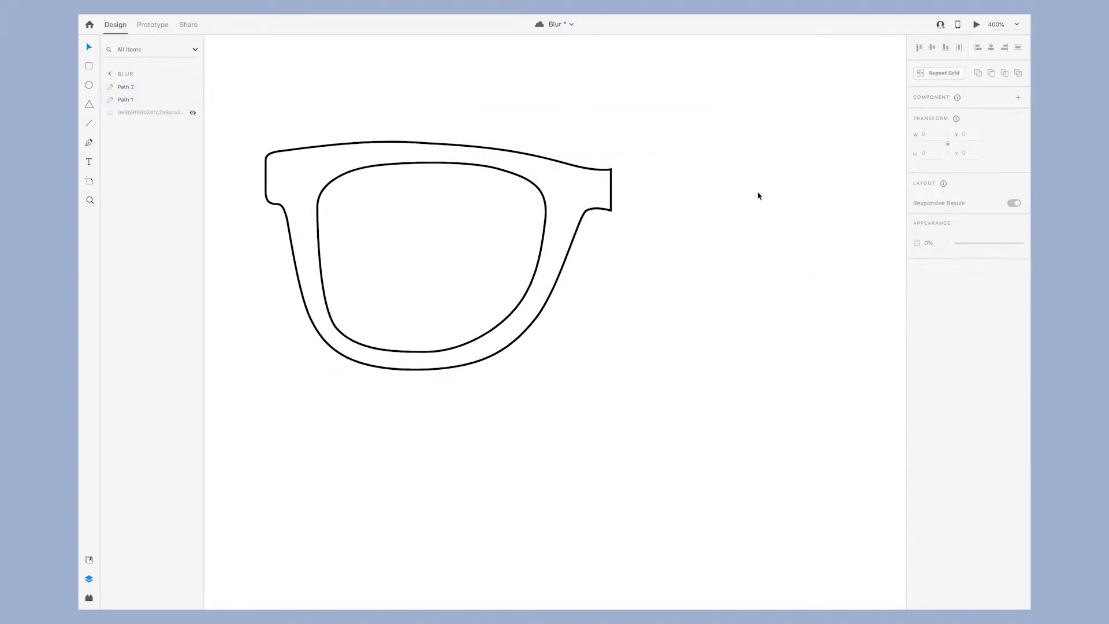
key(ctrl+a)
drag(318, 226, 703, 231)
scroll(703, 232, right, 2)
click(918, 172)
drag(615, 186, 567, 187)
Step: Compare the mirrored half with the reference picture and shift its frame and lens slightly toward the original half
key(super+plus)
scroll(501, 136, up, 1)
double_click(466, 192)
click(430, 185)
click(193, 138)
click(193, 138)
click(557, 173)
shift+click(601, 199)
drag(601, 200, 598, 199)
Step: Recheck the fit against the reference picture and merge the two frame outlines into one shape with Add
click(404, 136)
click(193, 138)
click(193, 138)
drag(498, 162, 463, 240)
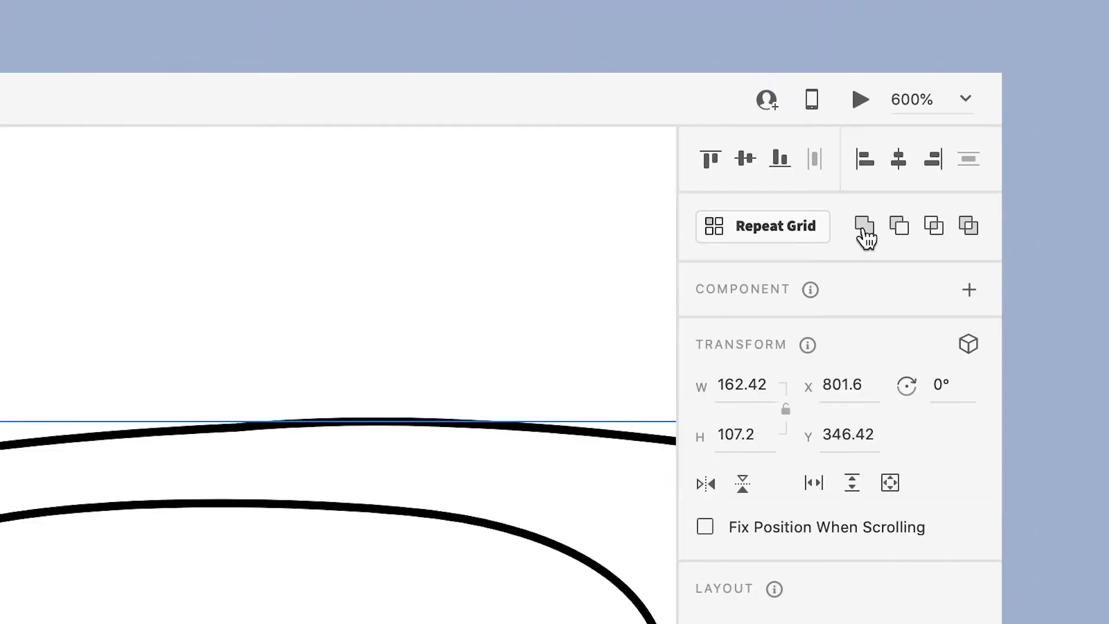
click(865, 231)
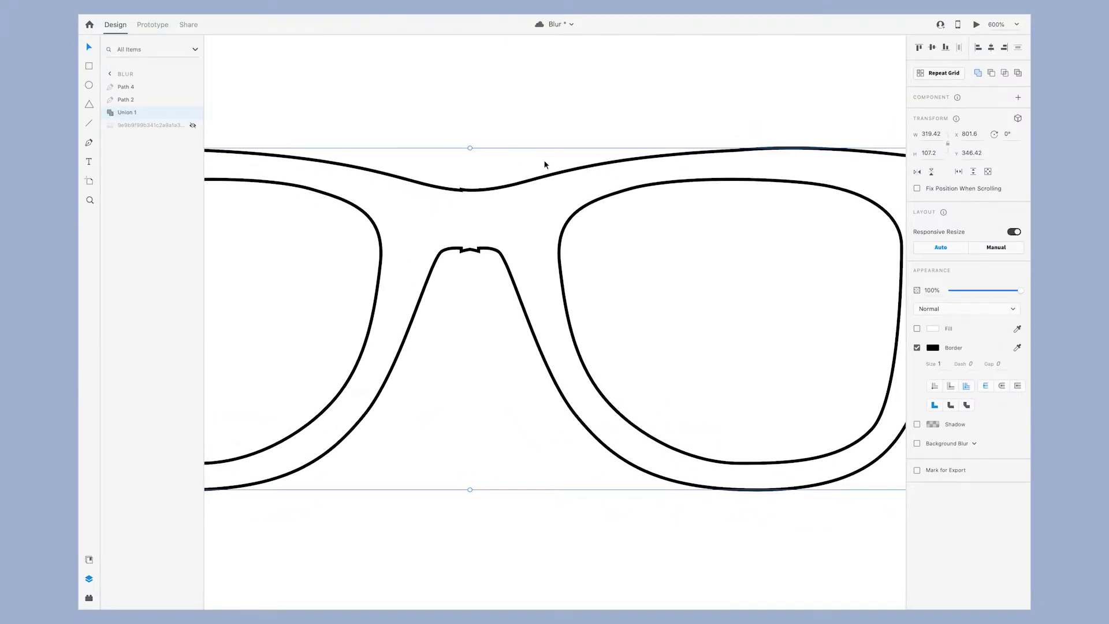
key(super+equal)
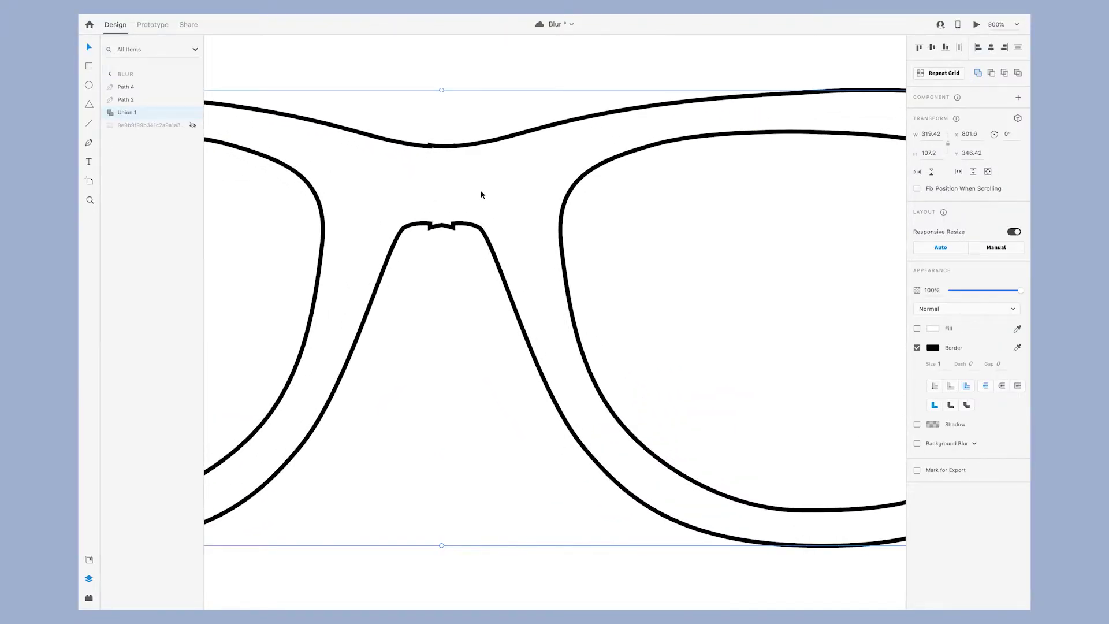
double_click(445, 229)
scroll(432, 231, up, 2)
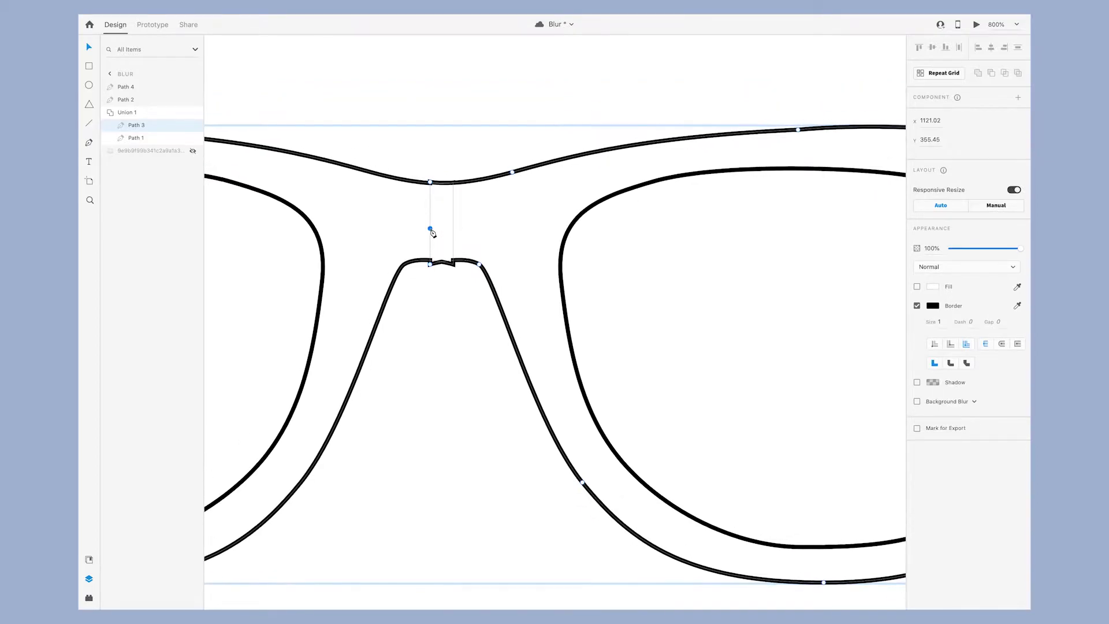
key(super+equal)
scroll(434, 234, left, 2)
scroll(446, 228, up, 3)
key(Escape)
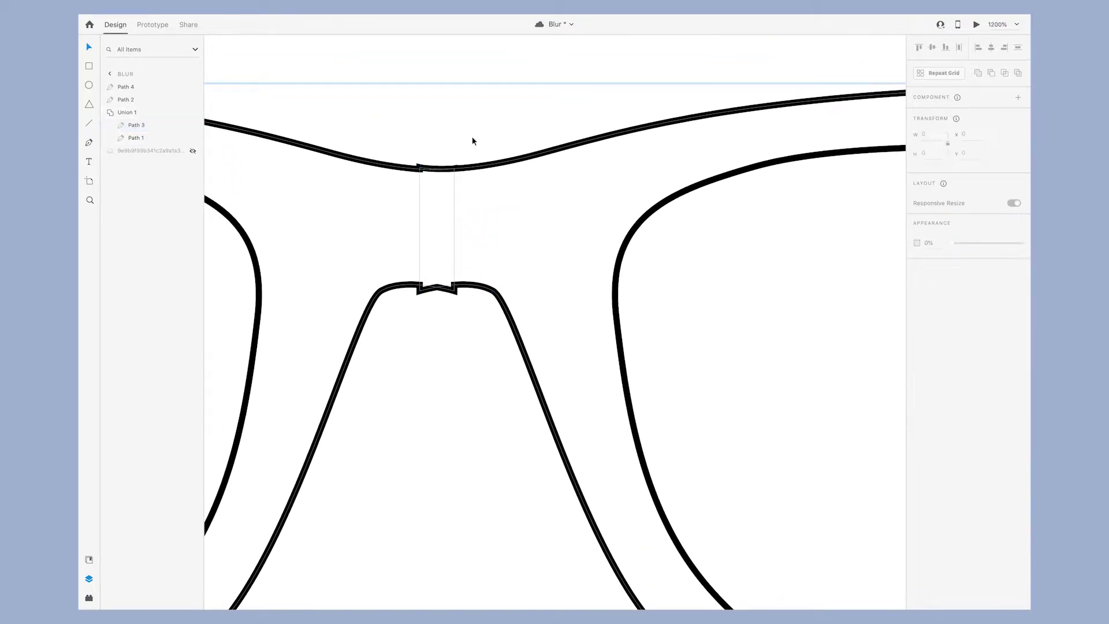
key(Escape)
Step: Convert the merged frame shape to a single editable path
click(181, 20)
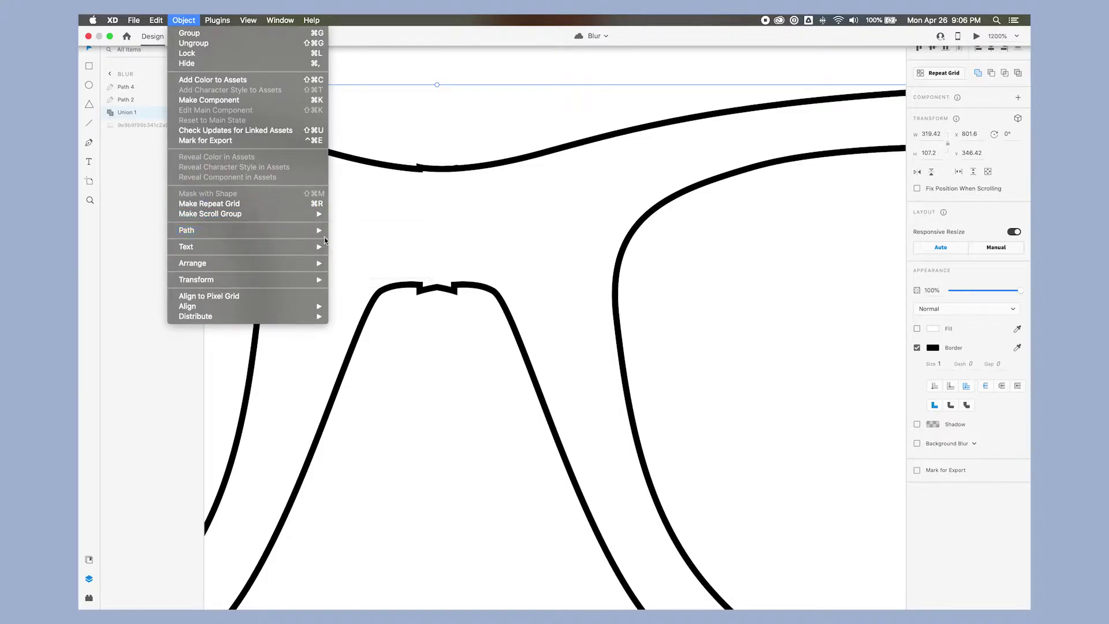
mouse_move(322, 231)
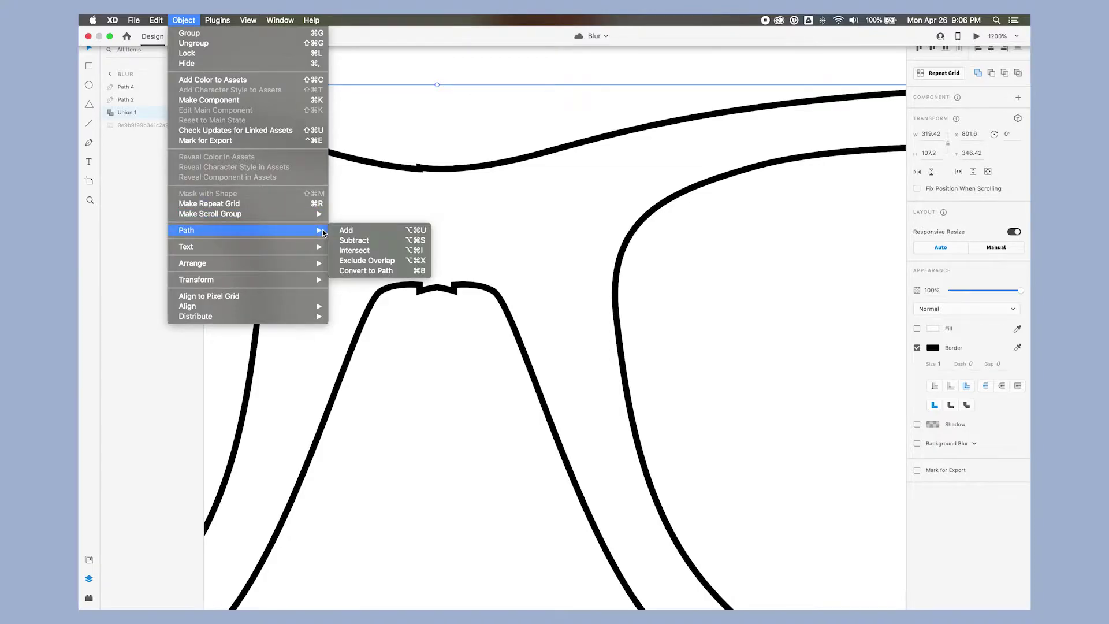
click(408, 271)
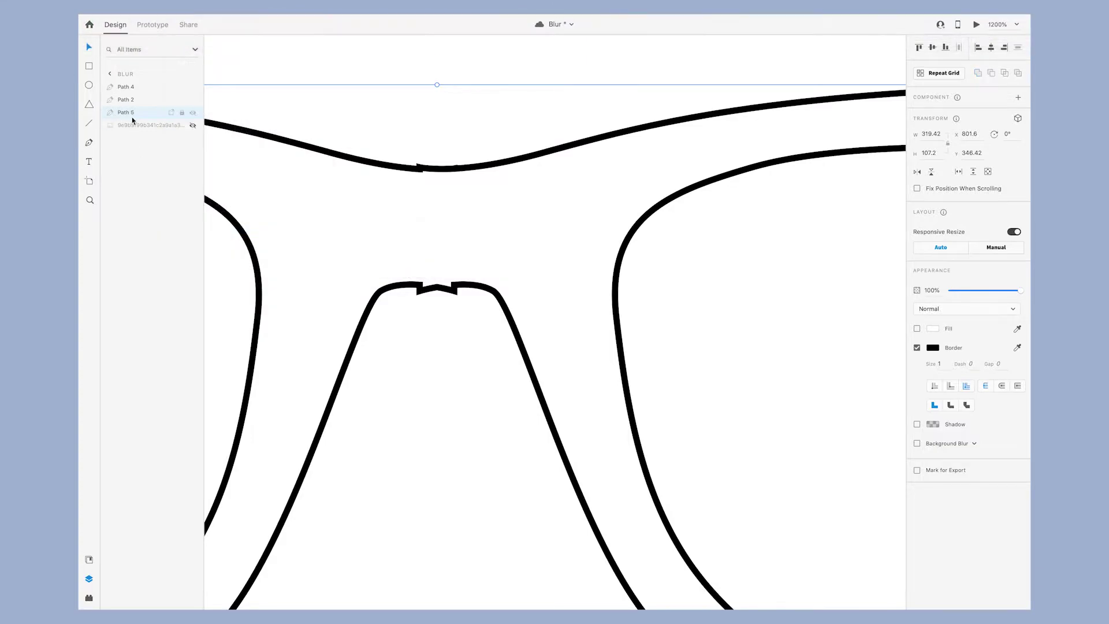
Step: Delete the redundant anchor points where the two halves meet on the bridge's top edge, keeping one
click(438, 131)
scroll(438, 130, up, 3)
double_click(460, 116)
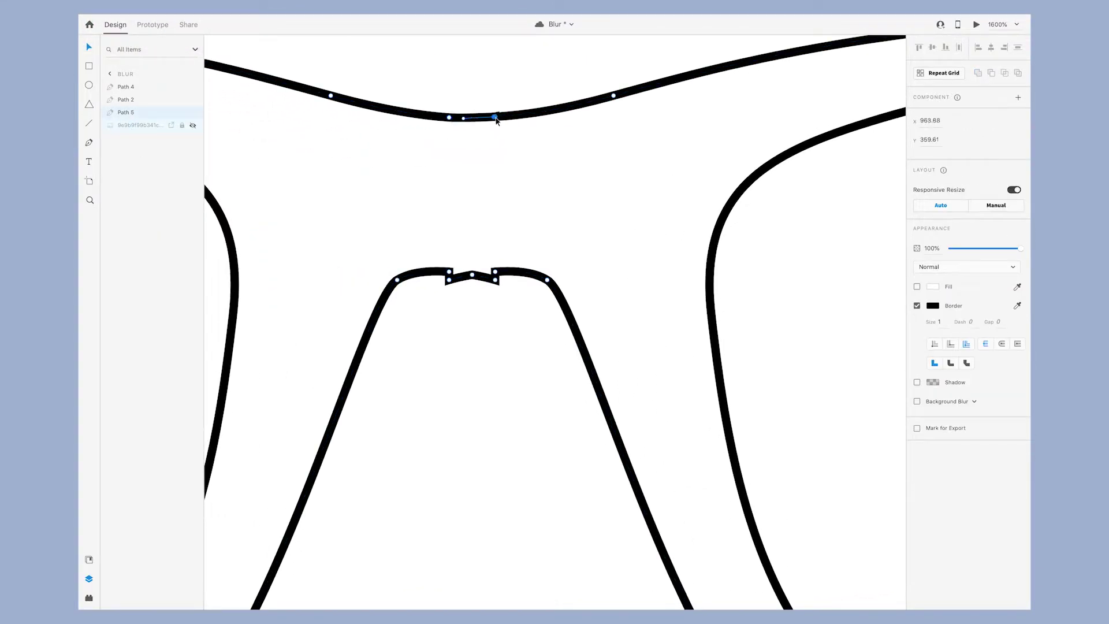
key(Delete)
key(Delete)
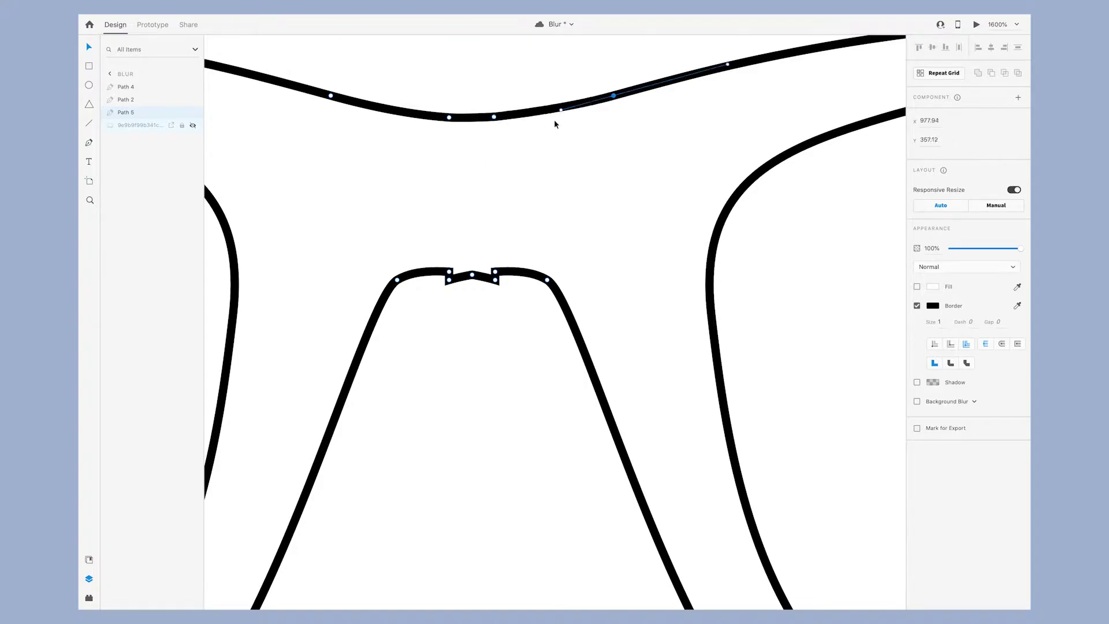
click(495, 118)
key(ctrl+equal)
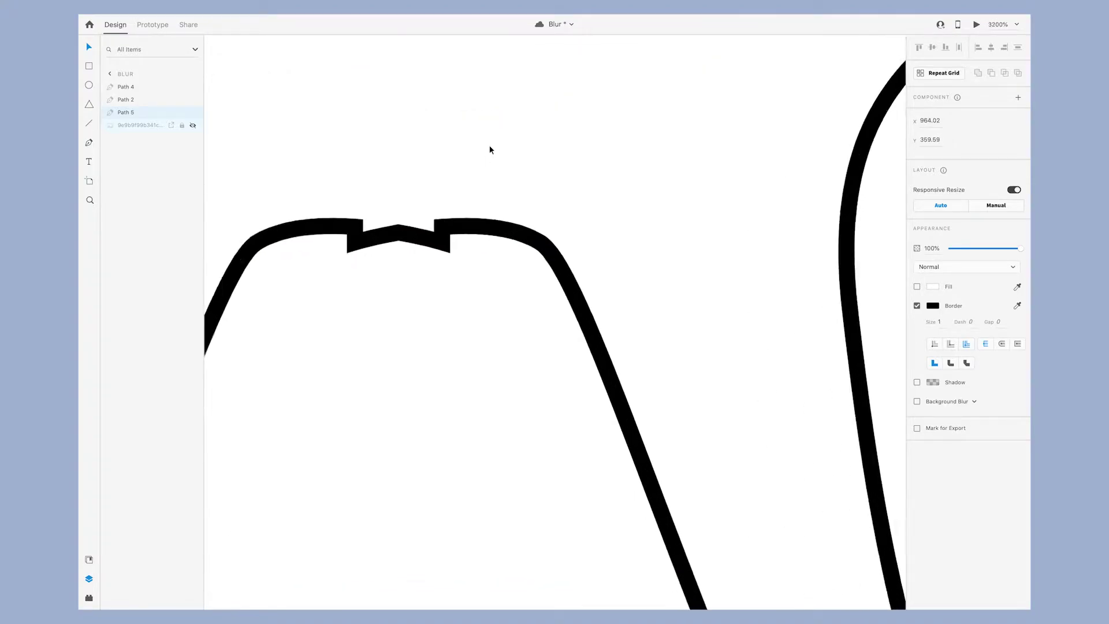
scroll(490, 146, up, 5)
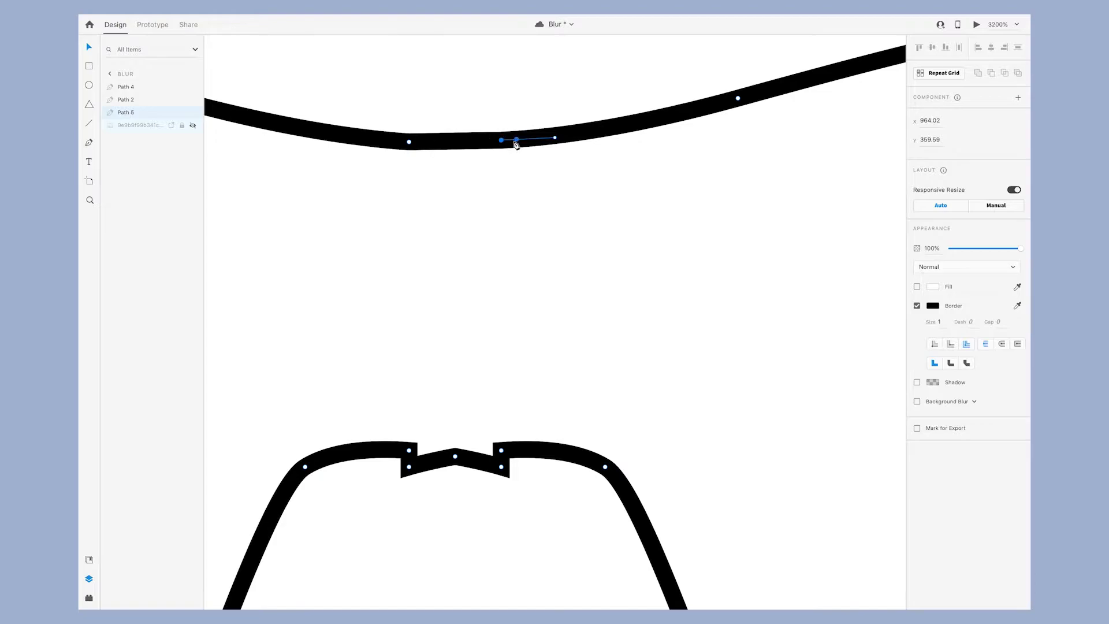
key(Delete)
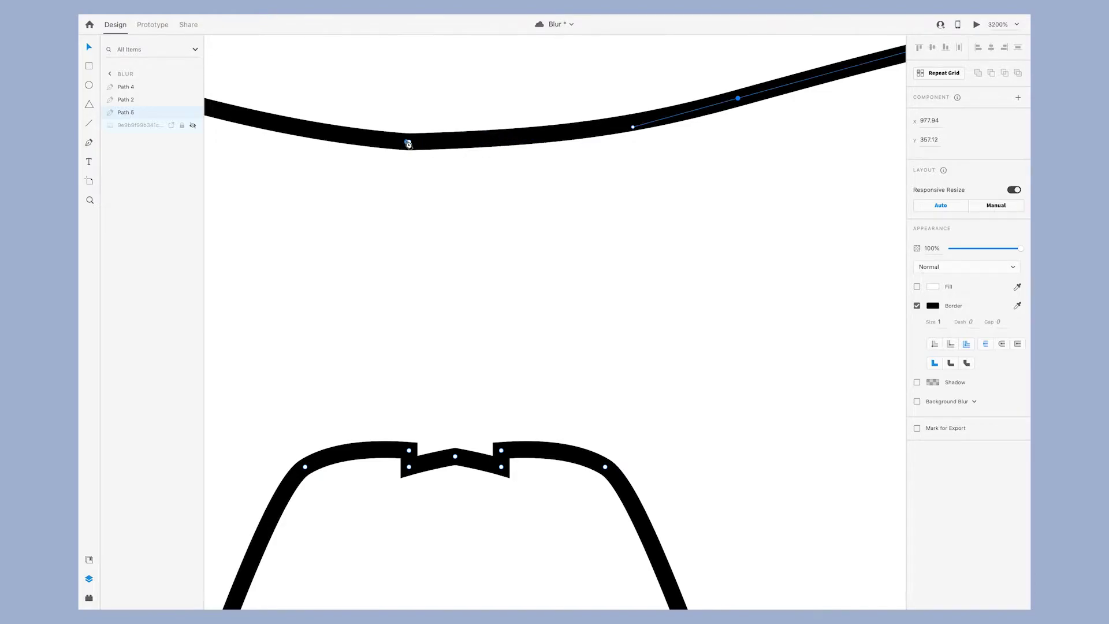
Step: Center the remaining top bridge anchor at X 961.31, Y 359.86 and give it a smooth, symmetrical curve
drag(410, 144, 457, 148)
drag(601, 141, 502, 144)
double_click(455, 146)
double_click(455, 145)
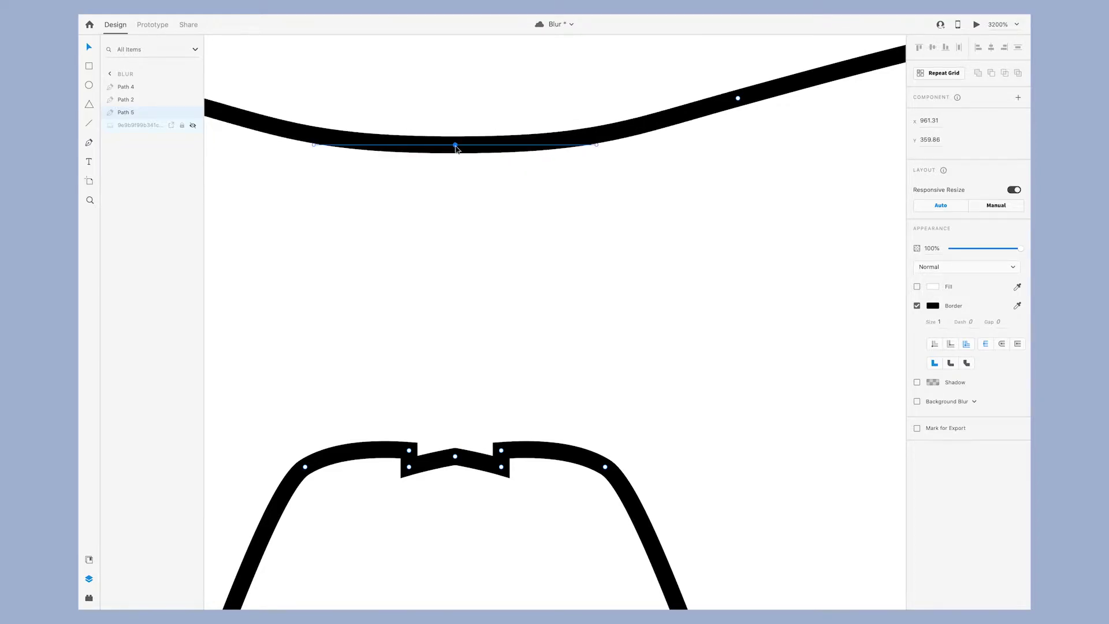
key(ctrl+minus)
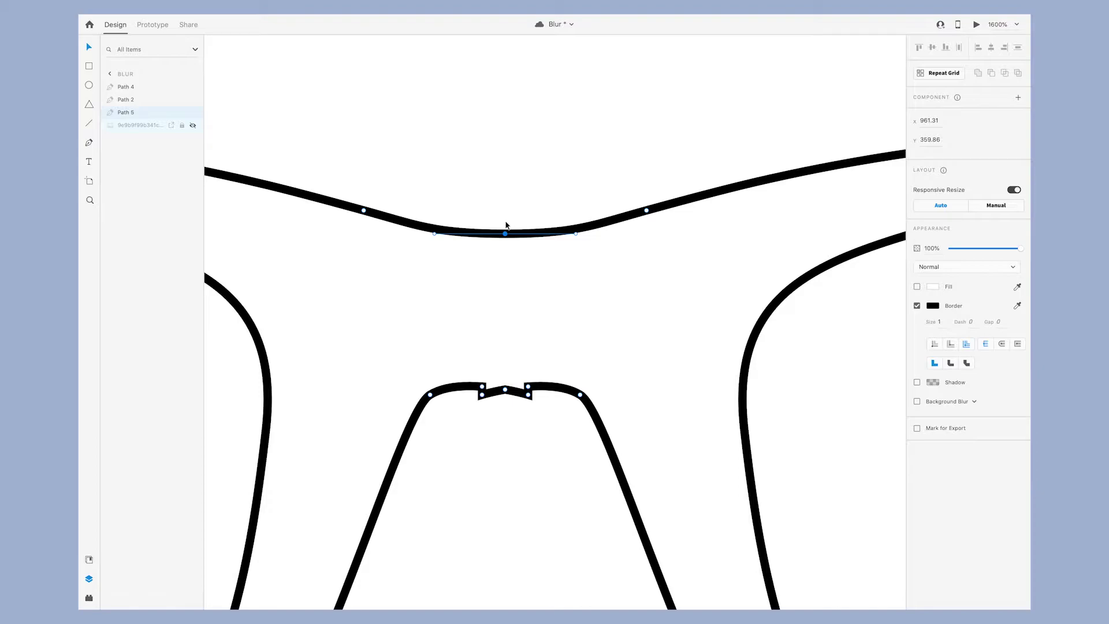
click(525, 210)
Step: Delete the jagged extra anchor points under the bridge and center the remaining one at X 961.31, Y 377.89
scroll(525, 231, down, 3)
key(ctrl+plus)
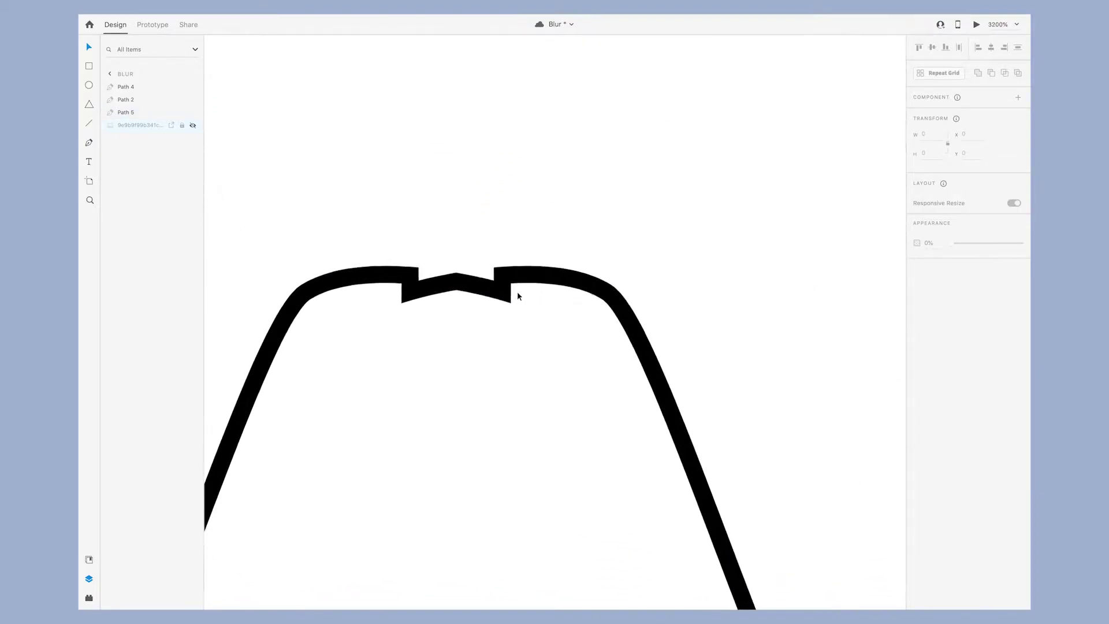
double_click(441, 290)
click(411, 291)
key(Delete)
key(Delete)
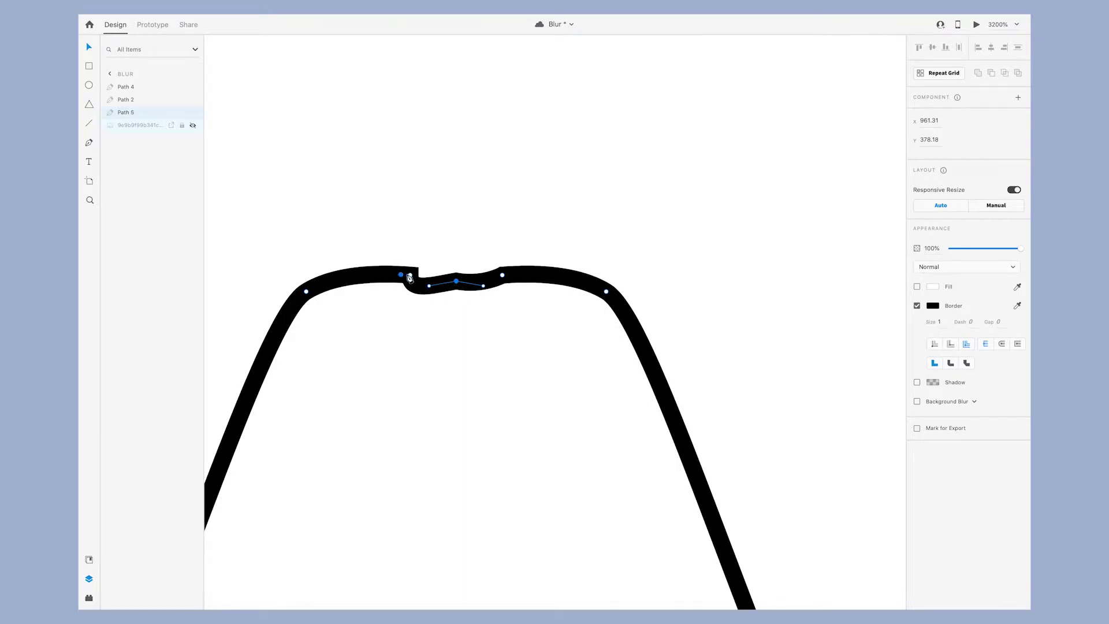
key(Delete)
click(502, 276)
key(Delete)
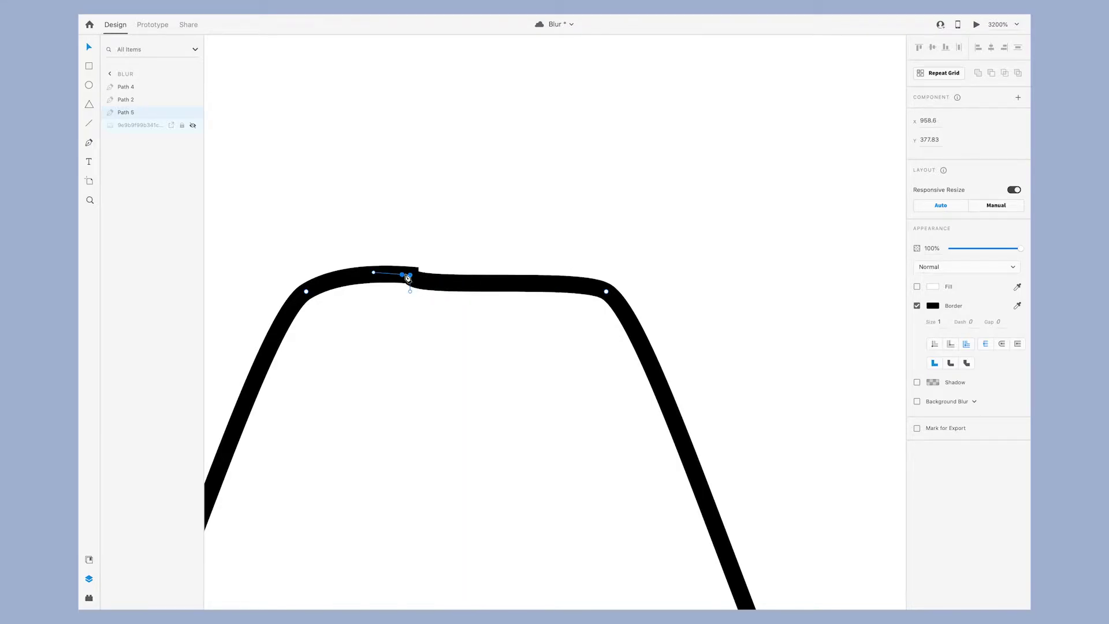
key(Delete)
key(super+minus)
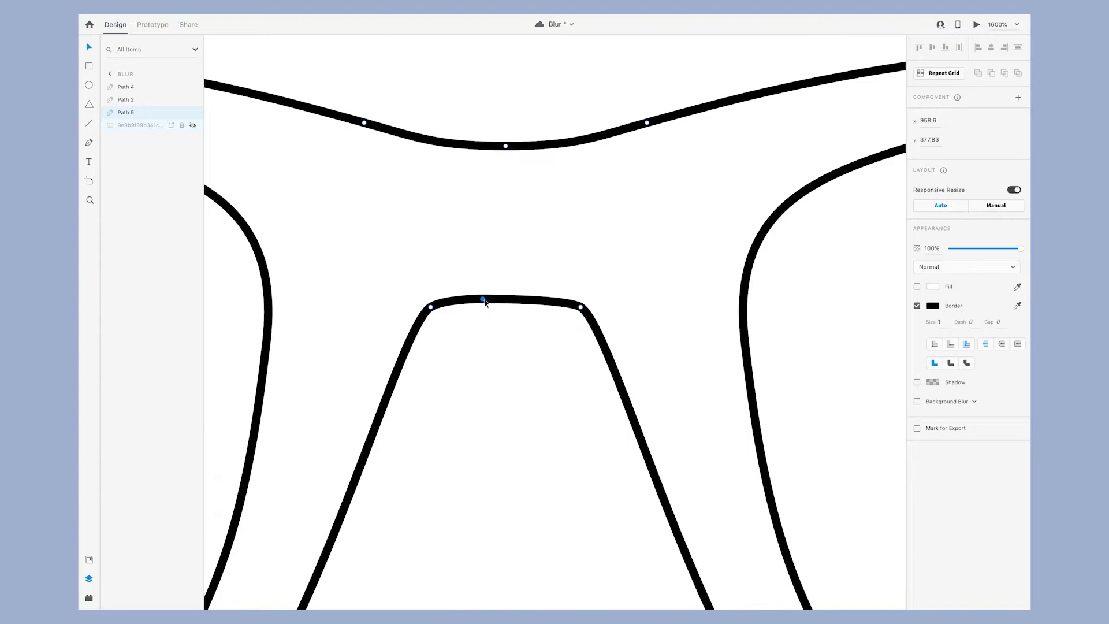
drag(486, 300, 505, 300)
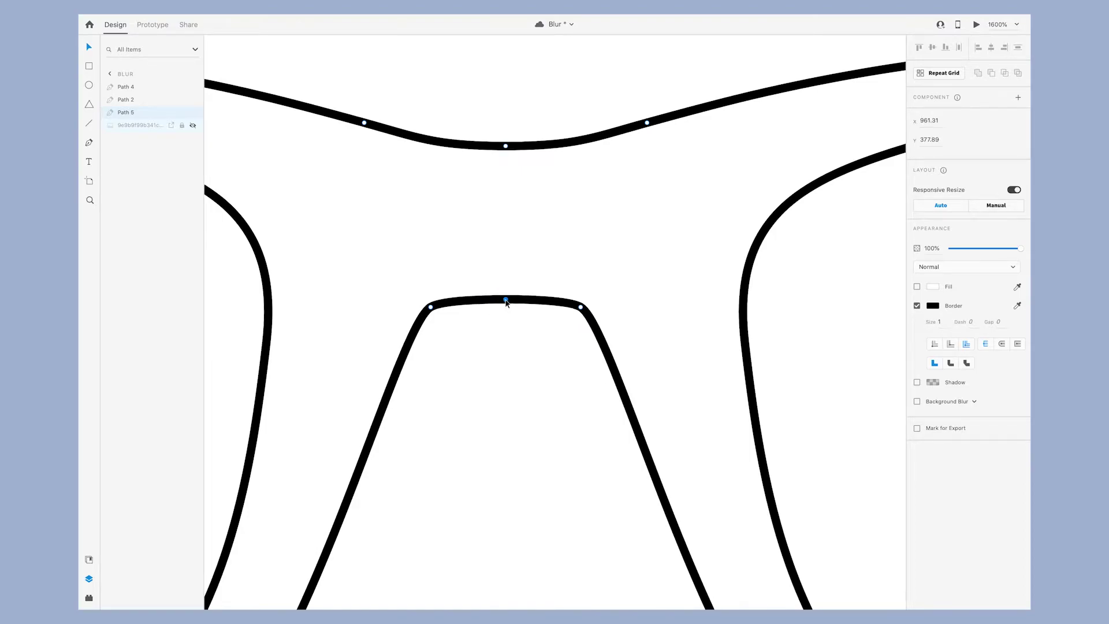
Step: Finish editing the frame path and delete the hidden sunglasses reference image from the artboard
key(Escape)
key(ctrl+0)
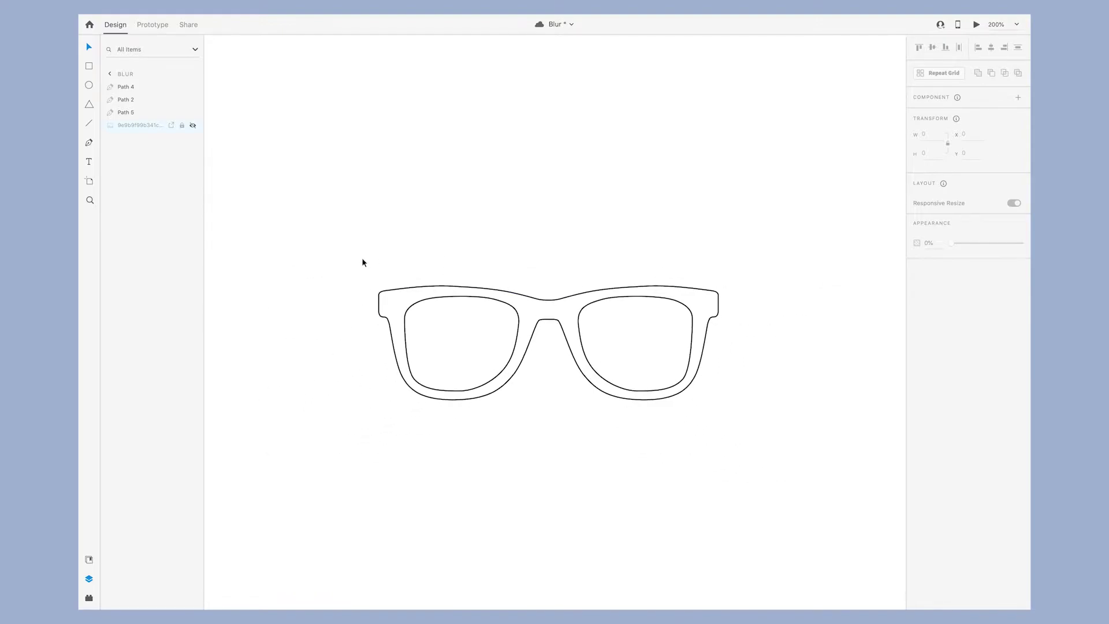
click(192, 126)
click(192, 125)
click(146, 127)
key(Delete)
Step: Rename the two lens paths as Lens 1 and Lens 2, and the outer outline as Frames
click(513, 293)
click(601, 296)
click(499, 302)
double_click(125, 99)
text(Lens 1)
key(Return)
double_click(128, 86)
text(Lens 2)
key(Return)
click(125, 112)
Step: Group both lenses with the frame and enlarge the group proportionally to about 1365 wide on the artboard
click(360, 265)
key(ctrl+a)
key(ctrl+g)
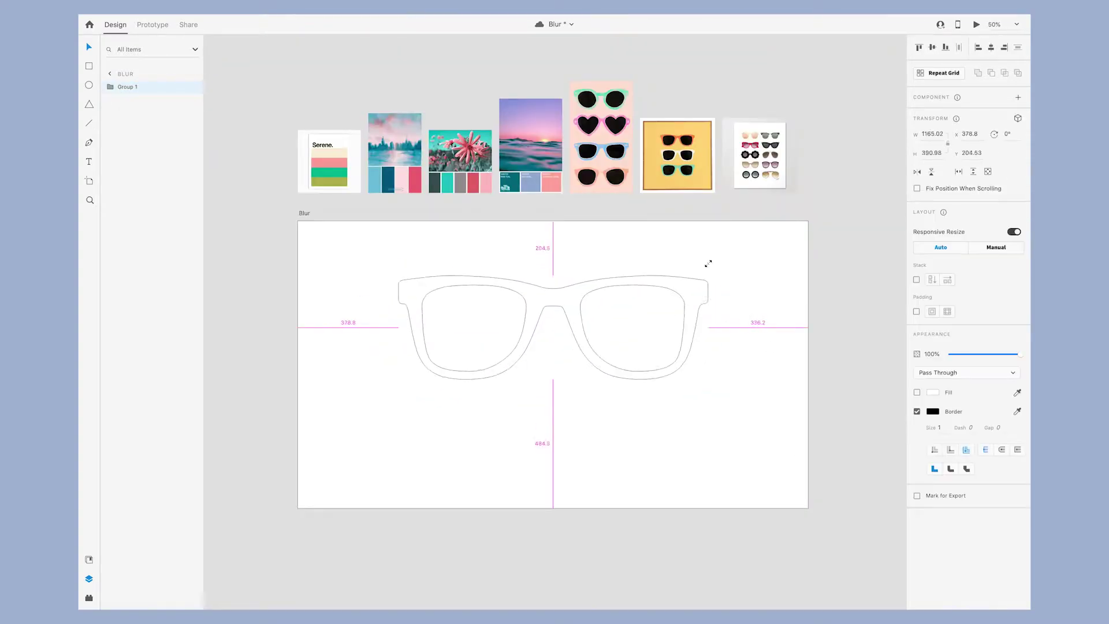
drag(706, 260, 734, 264)
key(ctrl+equal)
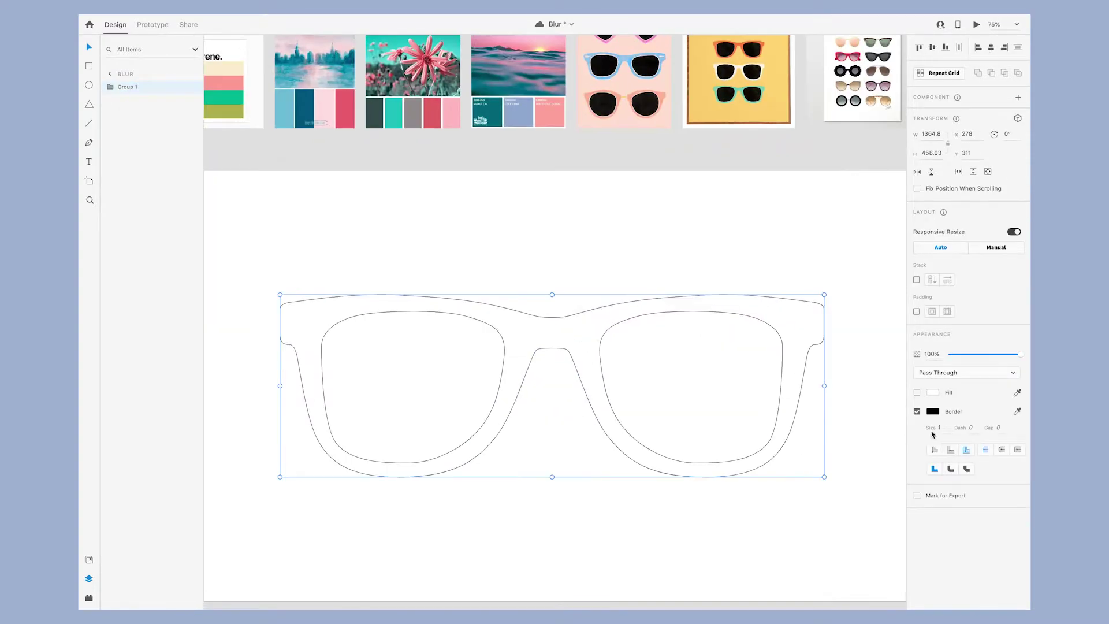
Step: Set the border size of the sunglasses group to 4
click(939, 428)
key(Up)
key(Up)
key(Up)
key(ctrl+minus)
click(776, 432)
click(623, 316)
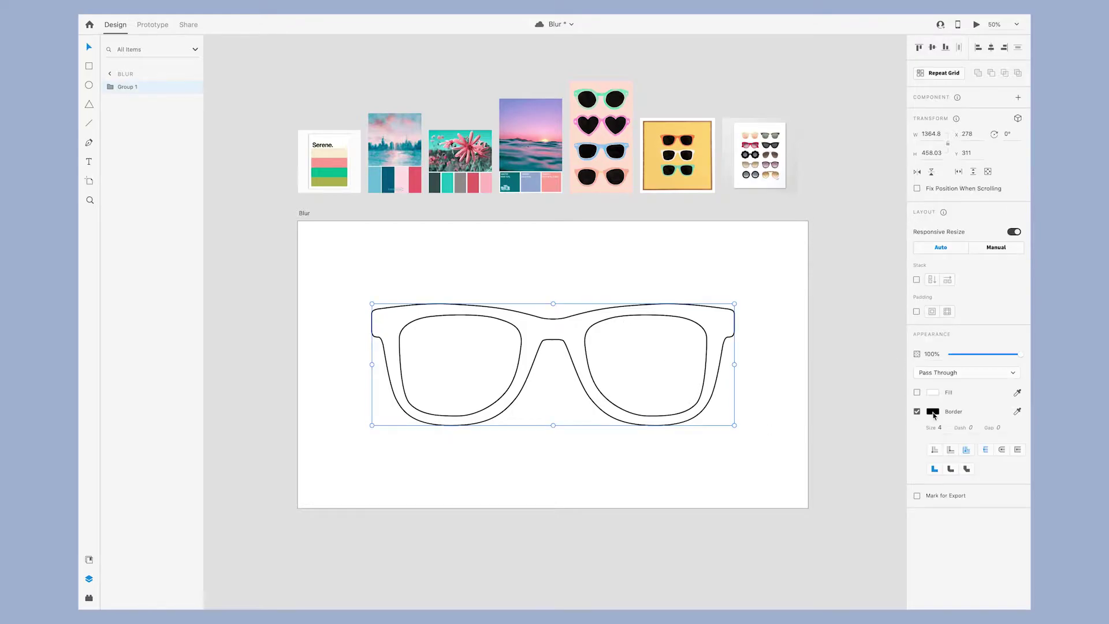
Step: Fill the sunglasses group with the turquoise sampled from the sunglasses reference image above the artboard
click(1018, 395)
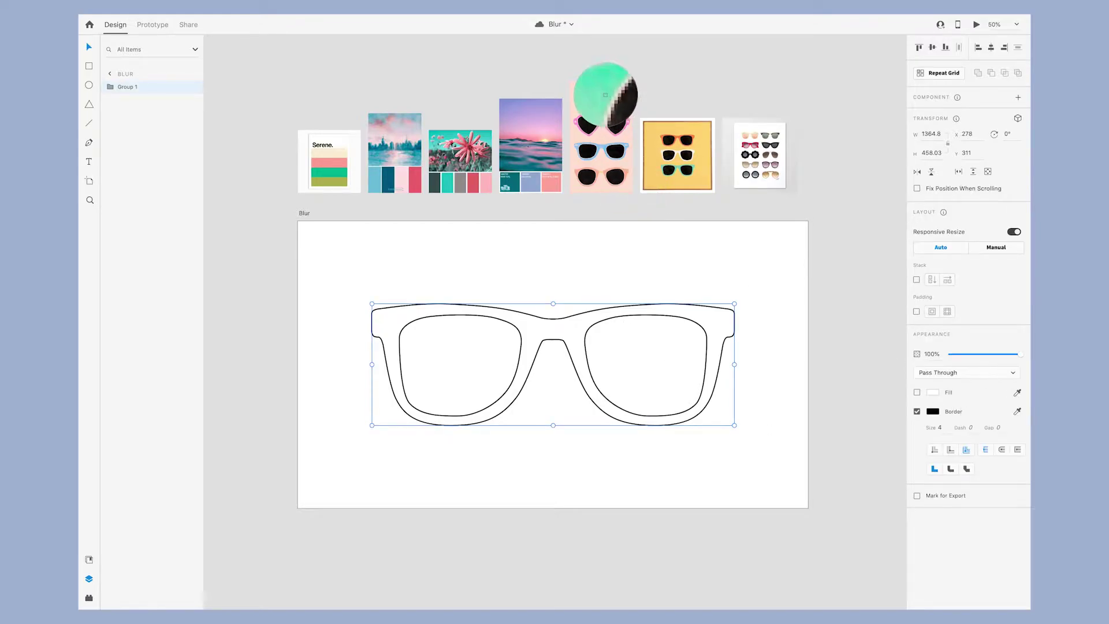
click(452, 184)
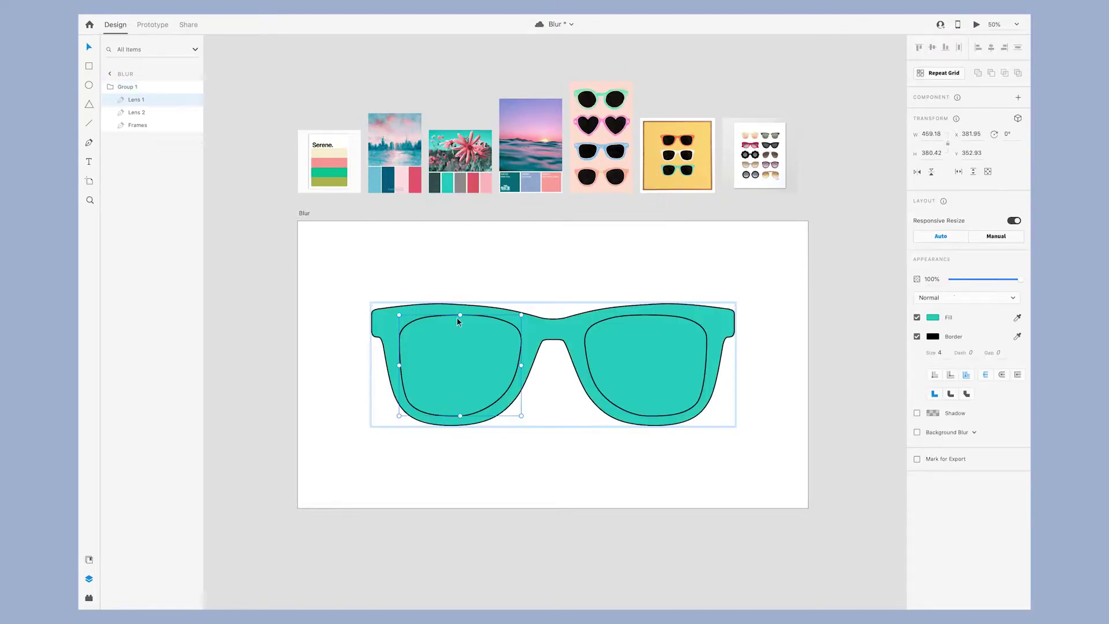
click(825, 389)
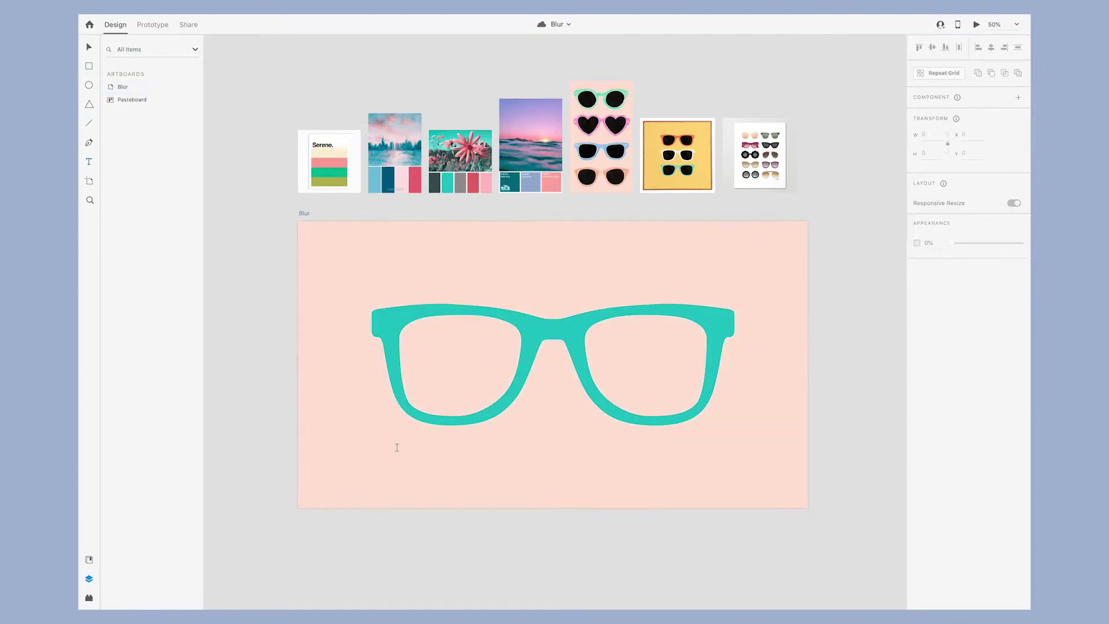
Step: Add the text Hello World, enlarge it to size 168 and center it on the artboard
text(Hello World)
key(Escape)
drag(411, 451, 410, 490)
click(992, 47)
click(933, 50)
Step: Set the Hello World text in Lust Script Regular at size 252 and recenter it on the artboard
text(Lust Script)
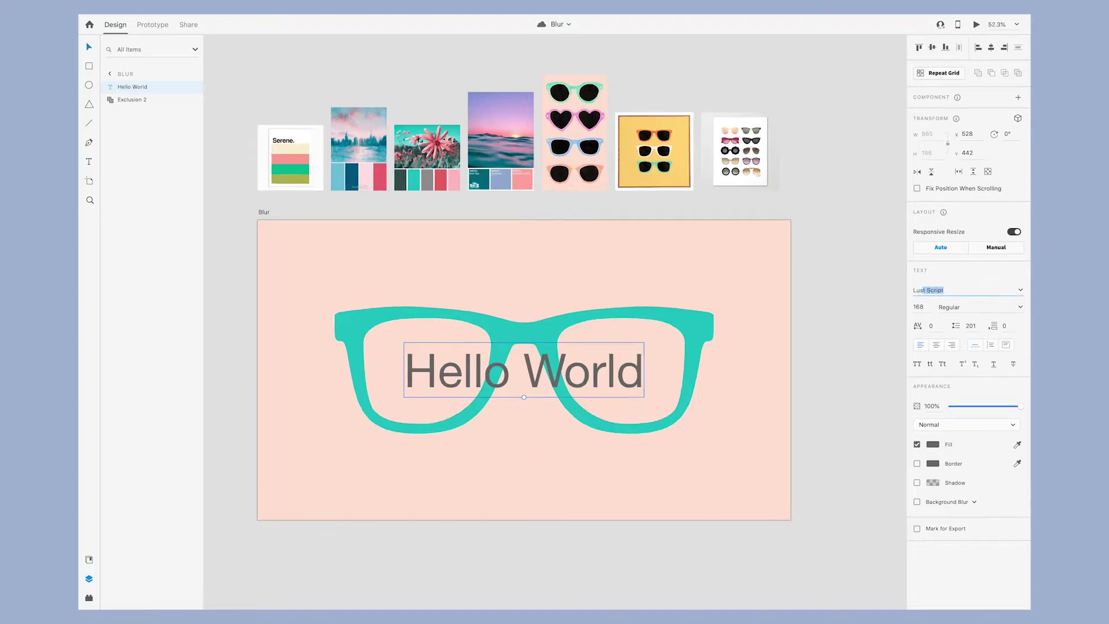
key(Return)
click(1020, 308)
click(997, 334)
click(1020, 308)
click(1011, 321)
click(1021, 308)
click(1008, 347)
drag(552, 407, 552, 441)
click(991, 48)
click(933, 49)
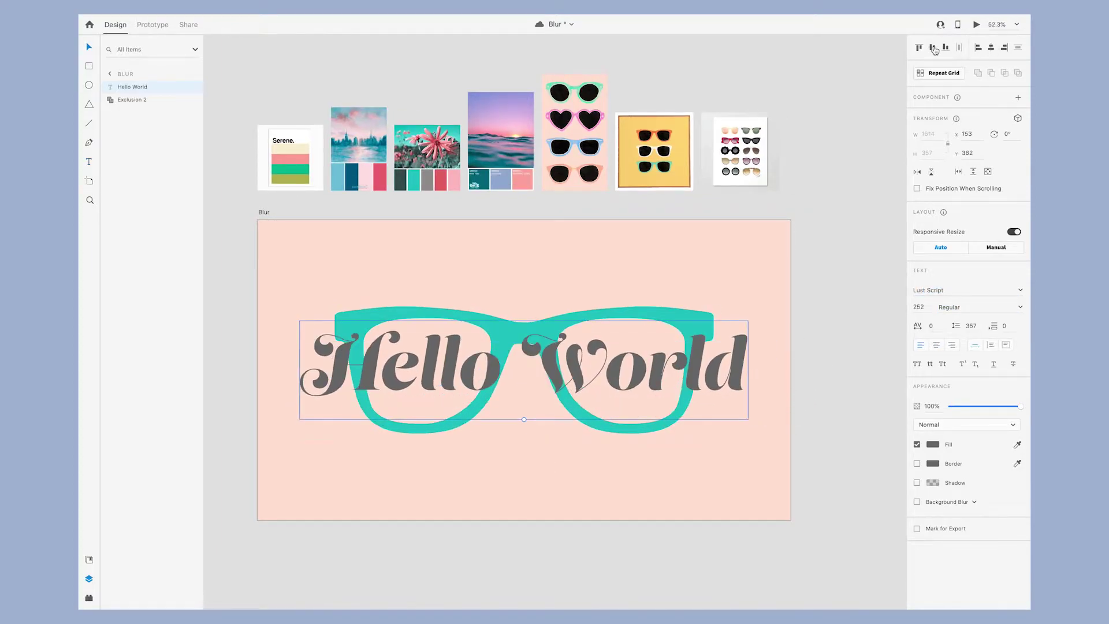
Step: Remove the word World from the text so it reads only Hello
double_click(495, 362)
drag(494, 361, 817, 371)
key(BackSpace)
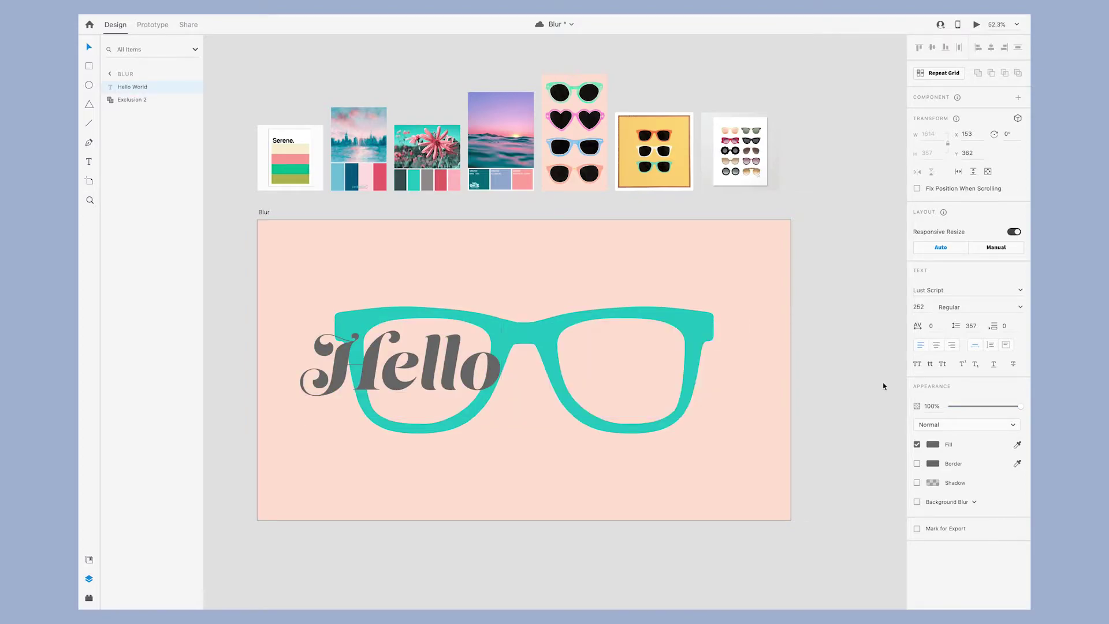
key(Escape)
Step: Shrink Hello to fit inside the left lens, duplicate it into the right lens and change the copy to World
drag(401, 420, 400, 372)
drag(401, 350, 612, 372)
double_click(622, 372)
text(World)
key(Escape)
Step: Set both words to size 120 and nudge Hello into place in the left lens
shift+click(439, 370)
click(919, 308)
text(120)
key(Return)
drag(445, 370, 451, 370)
Step: Try the LiebeDoni font on both words and reposition World in the right lens
shift+click(621, 370)
click(942, 290)
text(LiebeDoni)
key(Return)
click(726, 340)
drag(630, 371, 625, 370)
click(980, 307)
click(983, 332)
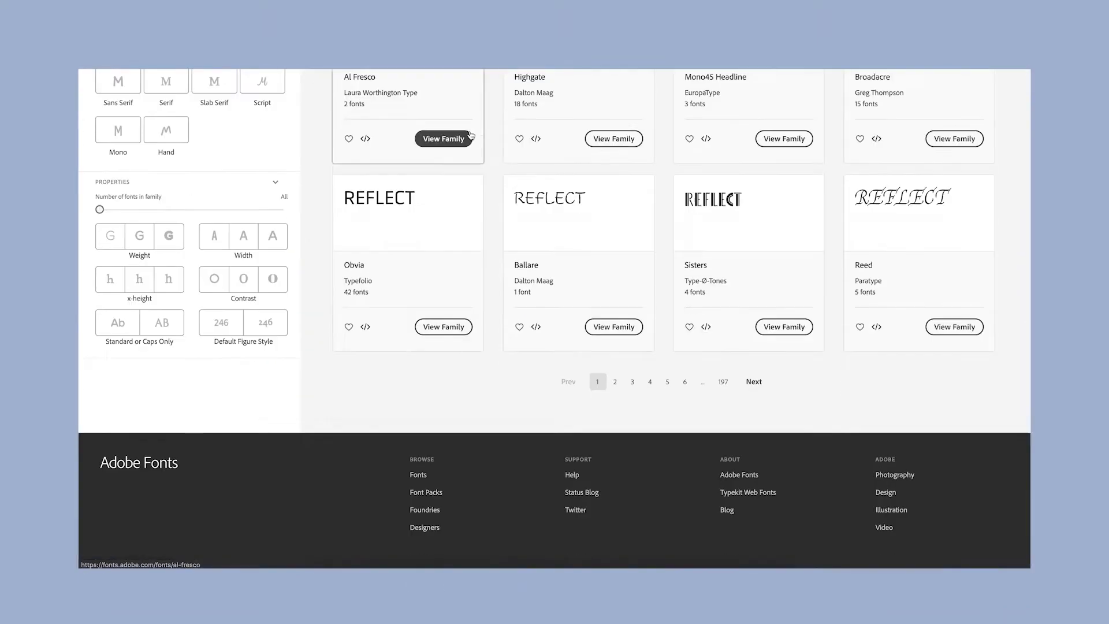
Step: Switch to Adobe Fonts and browse the families tagged Fun for a decorative lettering style
scroll(555, 289, up, 10)
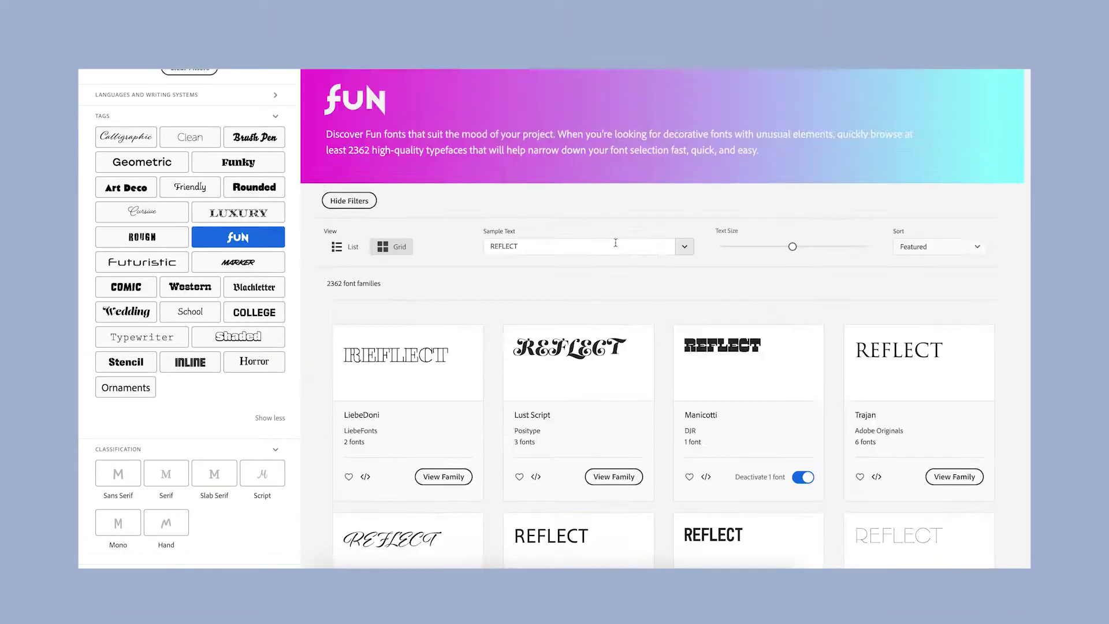
scroll(617, 248, down, 10)
scroll(617, 249, up, 10)
click(123, 127)
click(124, 422)
scroll(622, 458, down, 15)
scroll(622, 455, up, 15)
click(123, 422)
Step: Filter the font families to the Script classification and browse through the second page
scroll(270, 329, down, 5)
click(267, 329)
scroll(331, 349, down, 5)
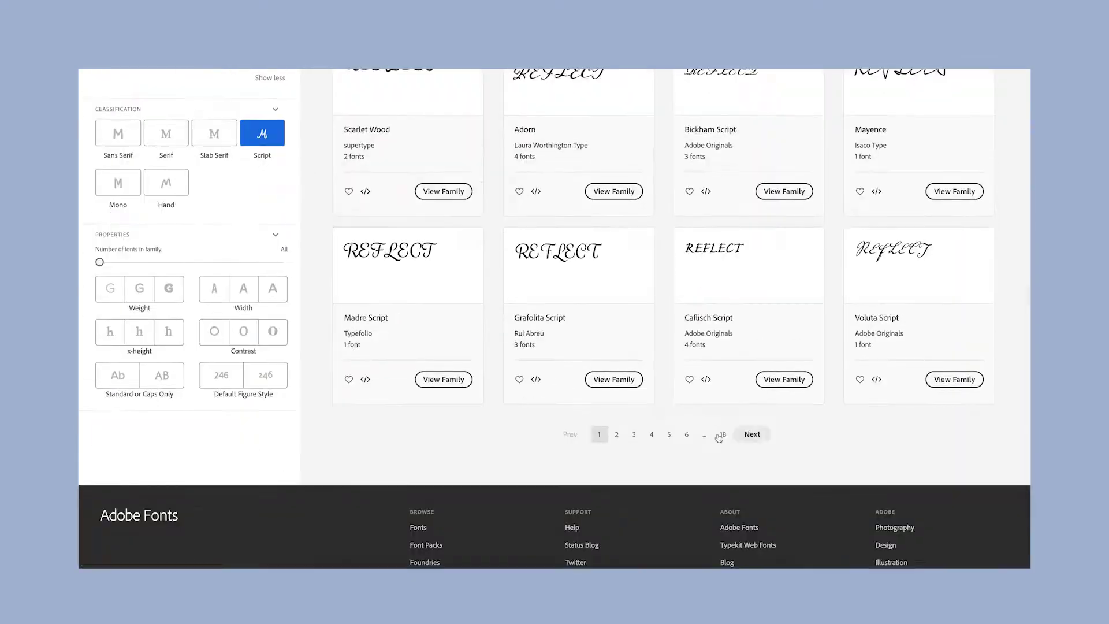
click(619, 434)
scroll(624, 433, down, 15)
scroll(644, 389, down, 5)
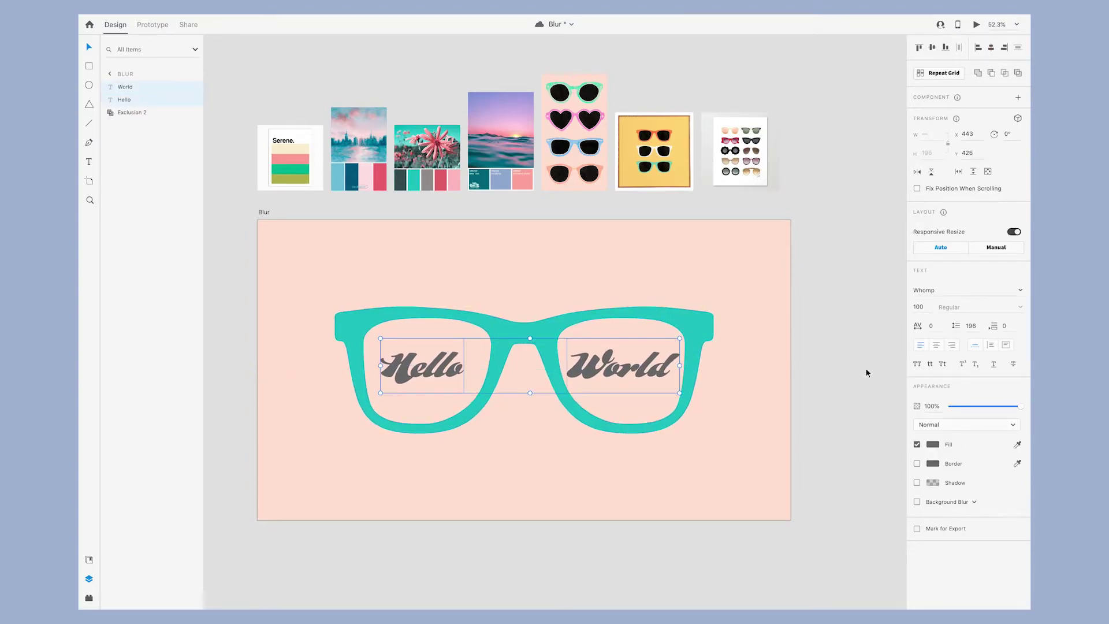
Step: Recolor Hello and World with the crimson sampled from the flower photo's palette
click(439, 181)
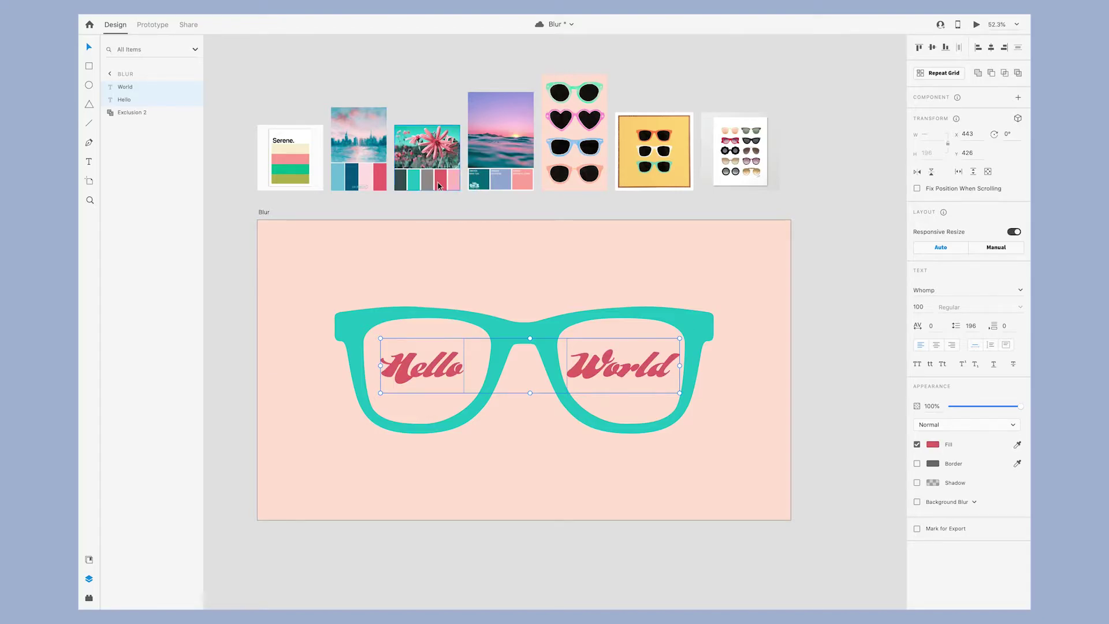
click(826, 290)
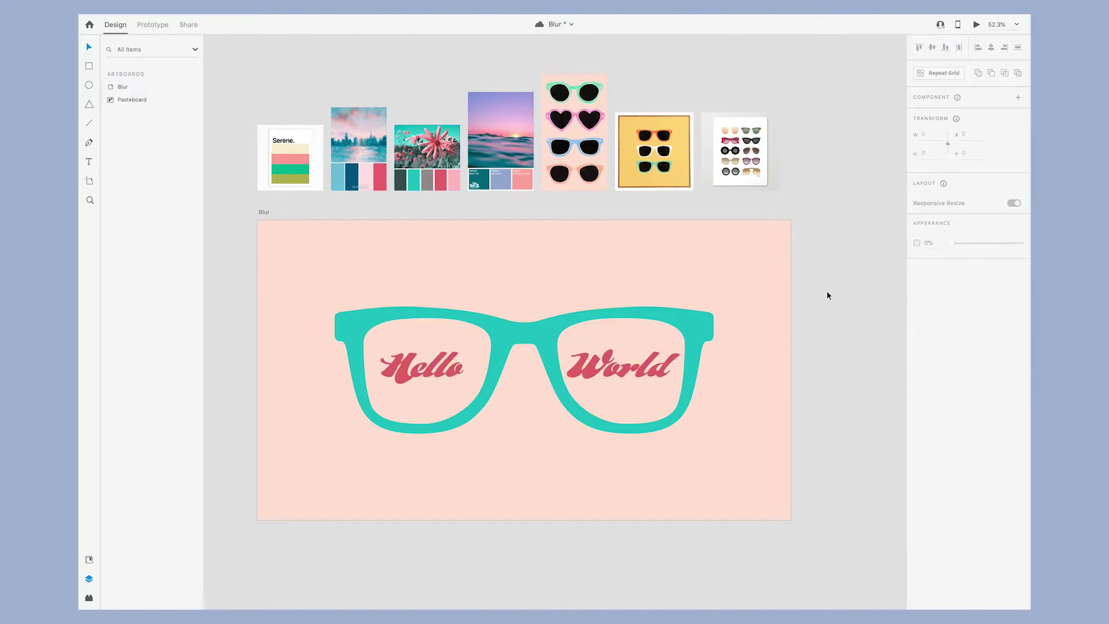
Step: Position the imported dusk skyline photo and scale it down to cover the whole artboard
scroll(827, 290, down, 1)
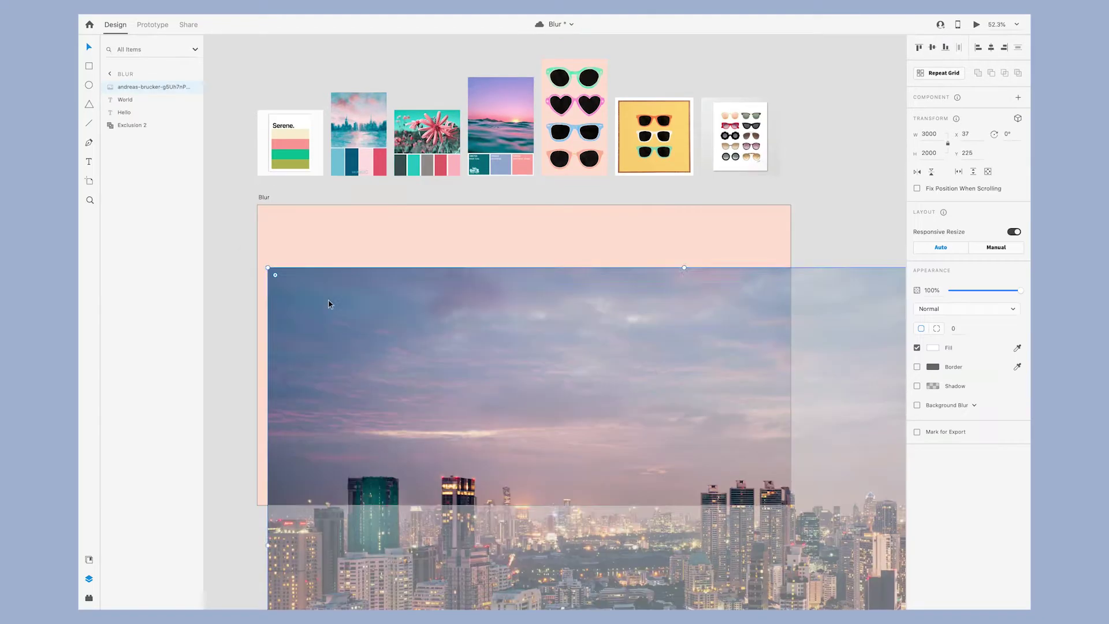
drag(329, 304, 298, 200)
drag(236, 164, 486, 330)
drag(541, 410, 314, 286)
drag(591, 428, 842, 559)
drag(646, 457, 646, 424)
Step: Mask the skyline photo with a 1920 × 1080 rectangle and send it behind the glasses and text
key(r)
mouse_move(258, 205)
mouse_down()
mouse_move(681, 475)
mouse_move(790, 505)
mouse_up()
key(v)
shift+click(591, 187)
key(super+shift+m)
key(super+shift+[)
click(835, 276)
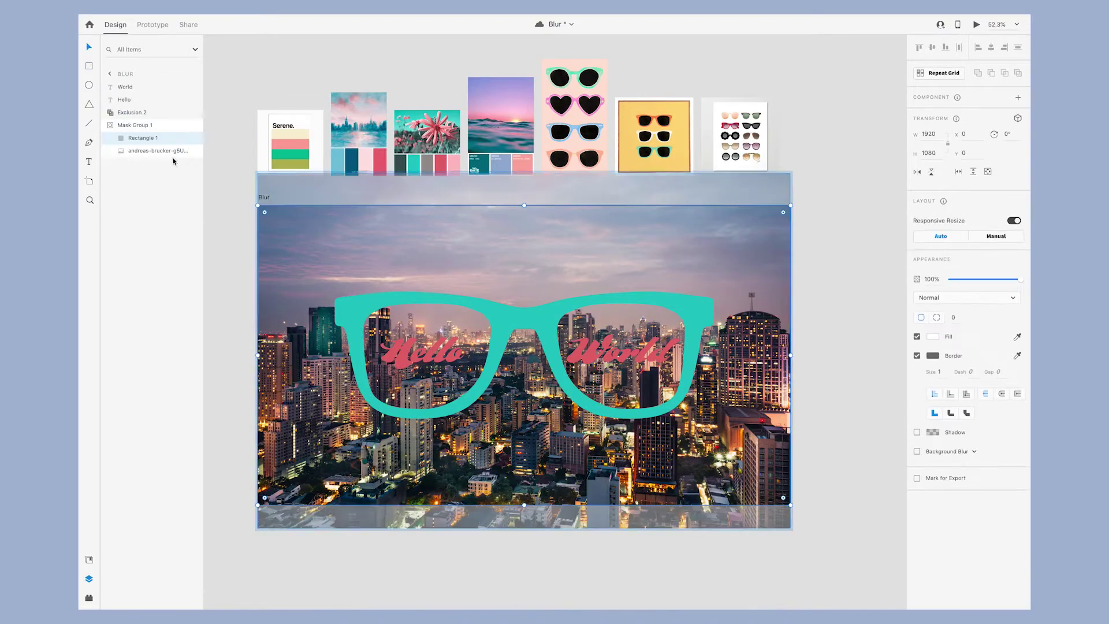
Step: Swap the masked background for the daytime Empire State skyline photo and adjust it inside the mask
click(867, 357)
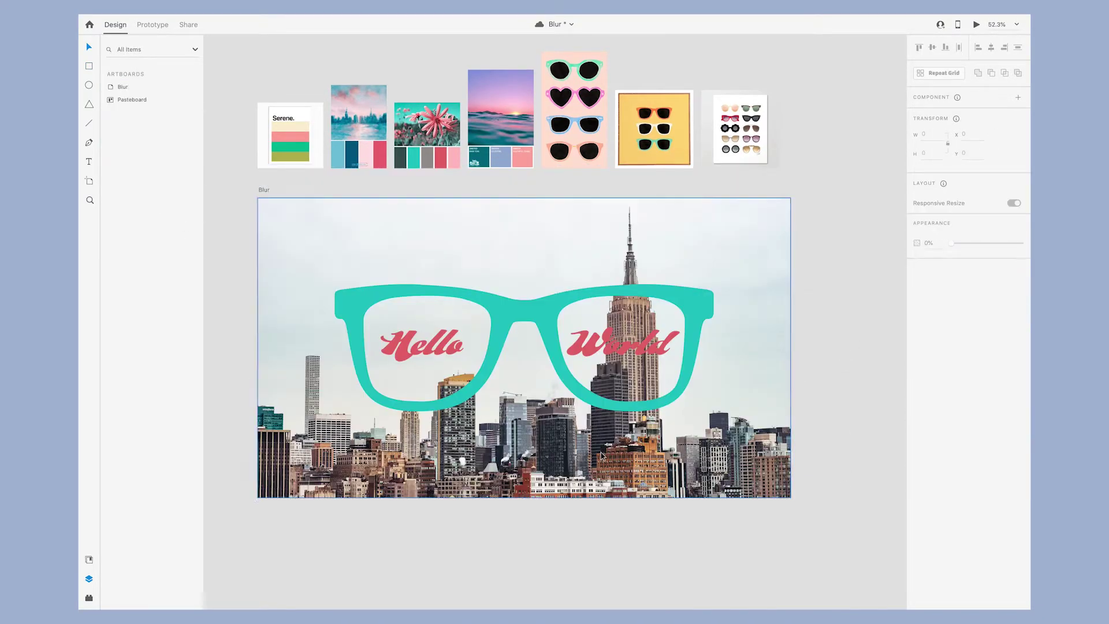
double_click(591, 460)
mouse_move(590, 461)
mouse_down()
mouse_move(591, 494)
mouse_move(591, 461)
mouse_up()
click(229, 242)
click(340, 221)
Step: Try filling the mask rectangle with the lilac sampled from the sunset photo's palette
click(144, 138)
click(1018, 337)
click(502, 163)
Step: Cover the artboard with a 1920 × 1080 rectangle filled with a linear gradient, sampling the flower palette's crimson for its lower stop
key(r)
mouse_move(258, 198)
mouse_down()
mouse_move(499, 312)
mouse_move(791, 497)
mouse_up()
click(933, 348)
click(820, 285)
click(836, 293)
click(441, 158)
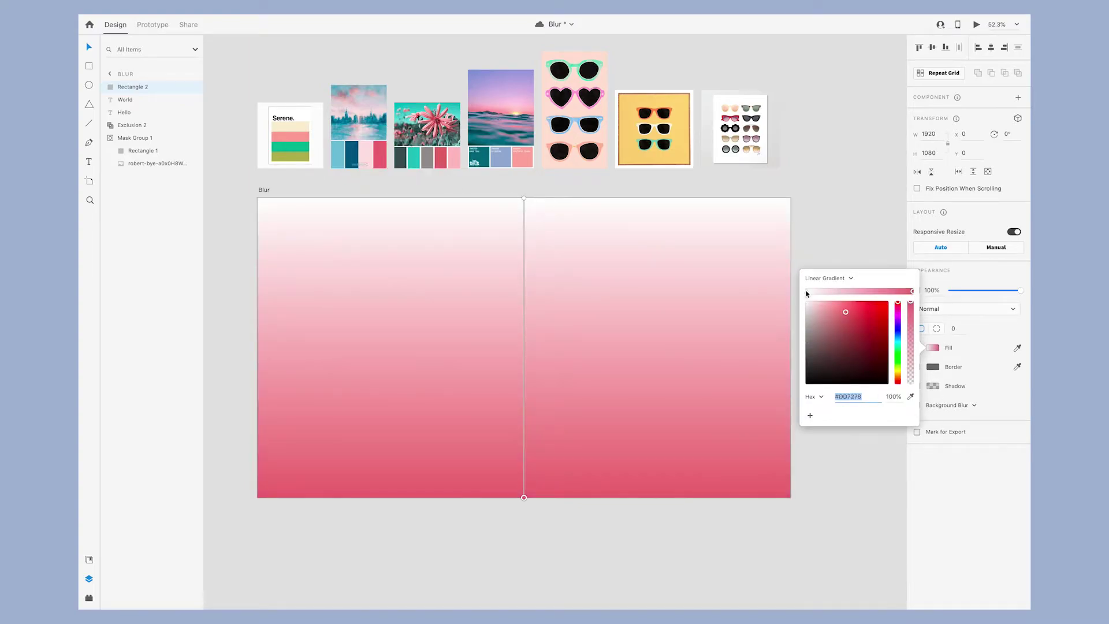
Step: Set the gradient's upper stop to pale pink #FFE3E4 and adjust its lower stop to a darker crimson
click(911, 397)
click(295, 142)
click(456, 160)
click(911, 397)
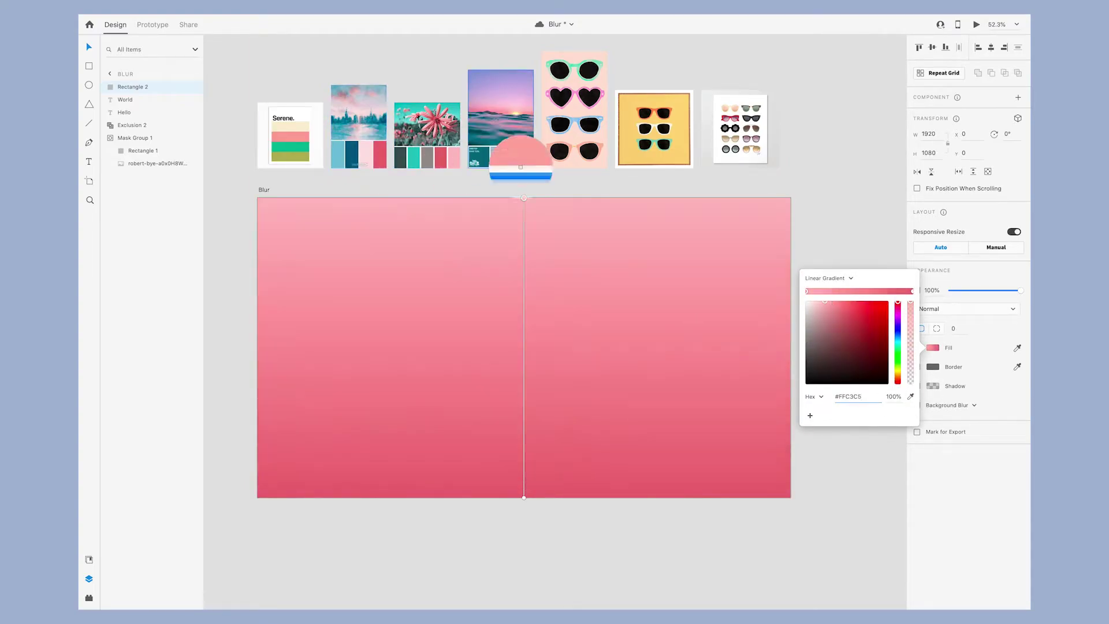
click(521, 161)
key(super+z)
click(933, 348)
drag(825, 302, 817, 302)
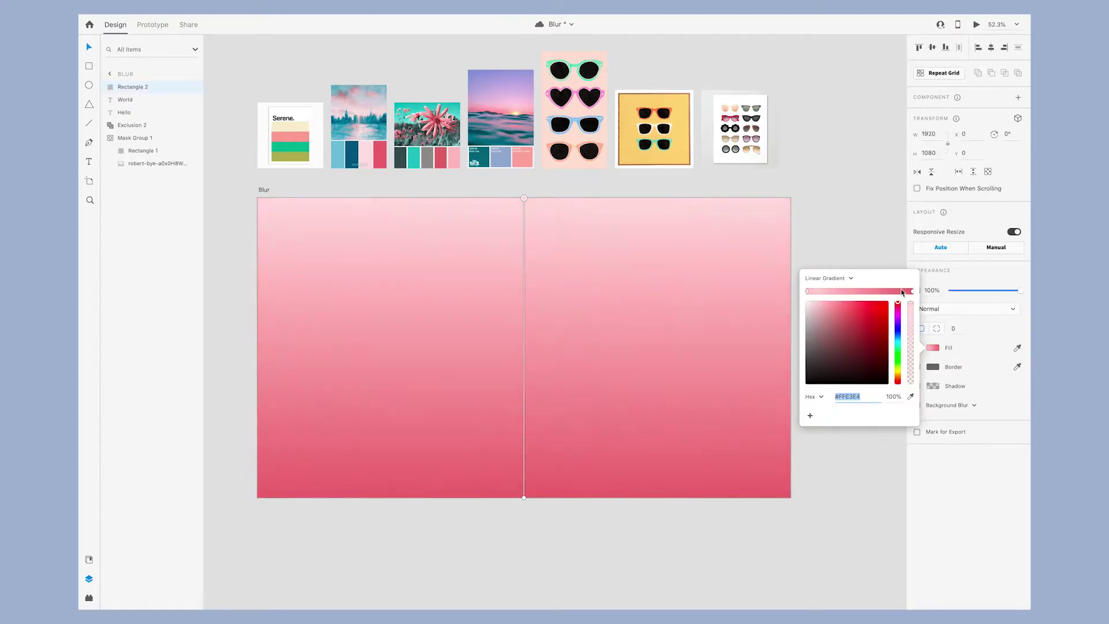
click(912, 291)
click(861, 318)
Step: Move the gradient rectangle directly above the photo's mask group and set its blend mode to Darken
click(137, 88)
drag(137, 88, 119, 132)
click(966, 308)
click(930, 323)
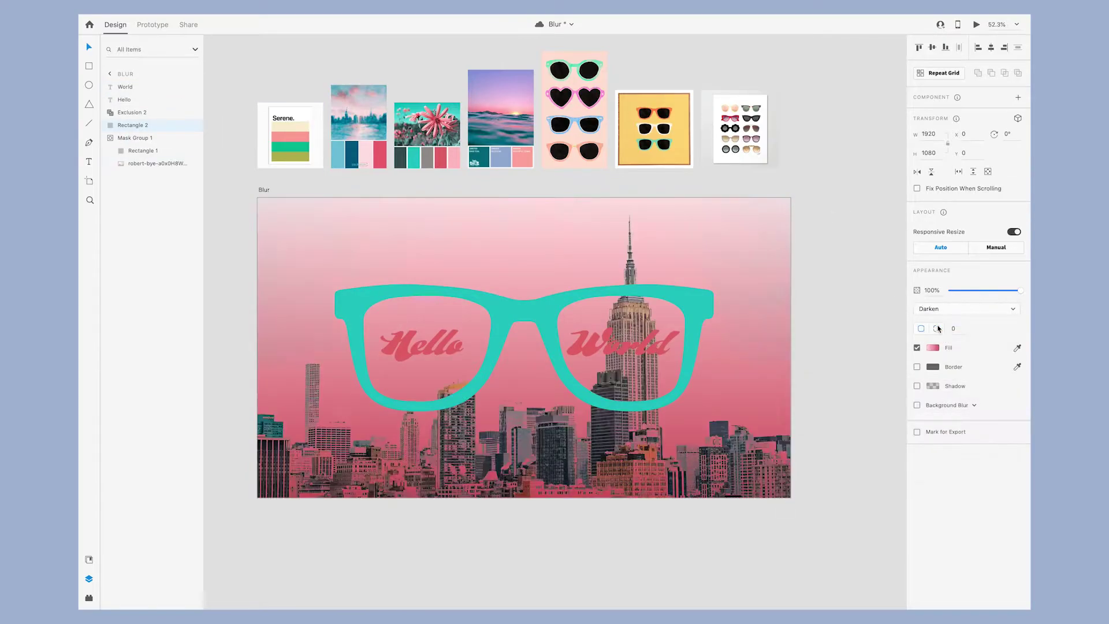
Step: Compare other blend modes on the gradient rectangle and settle on Multiply
click(940, 310)
click(940, 318)
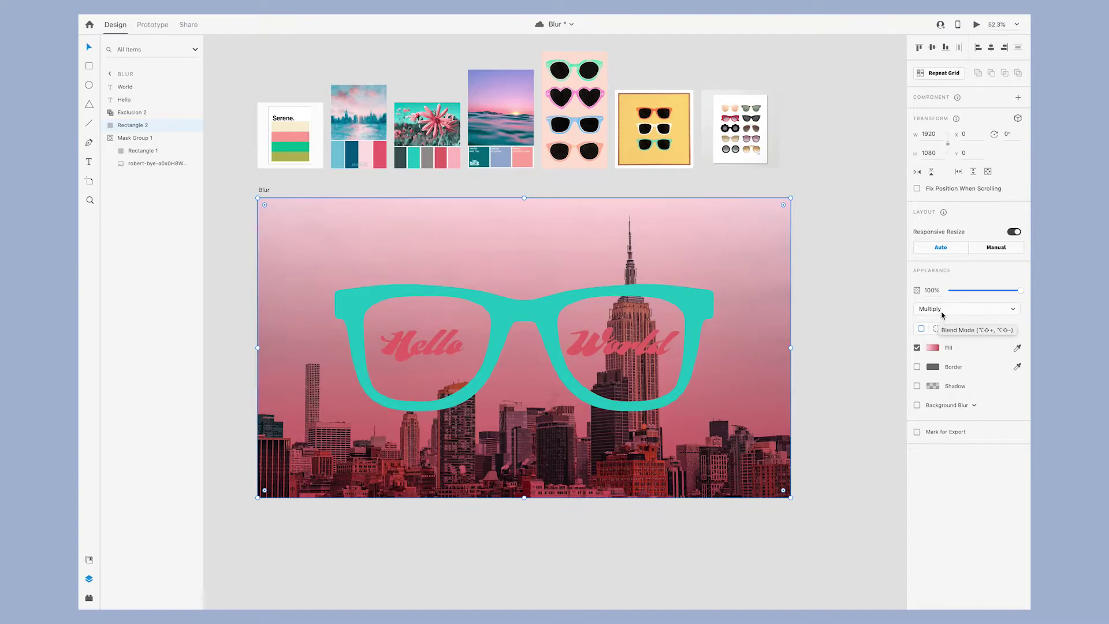
click(943, 314)
click(944, 319)
click(943, 315)
click(944, 355)
click(944, 312)
click(946, 255)
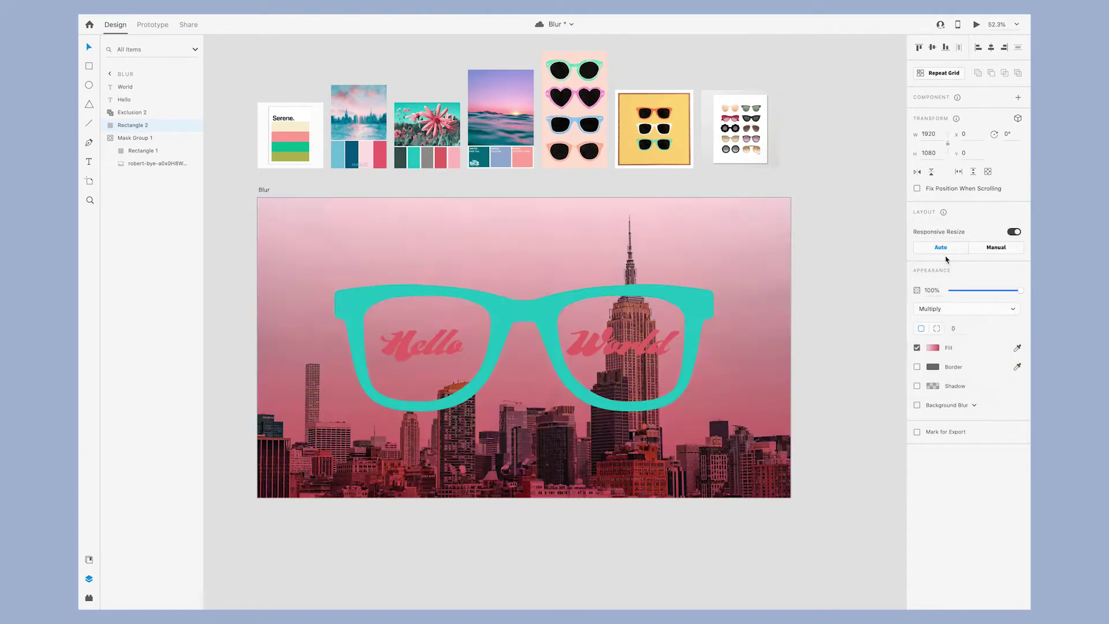
Step: Dull the gradient's lower stop, run the gradient diagonally across the artboard and set the rectangle's opacity to 75%
click(933, 348)
click(850, 318)
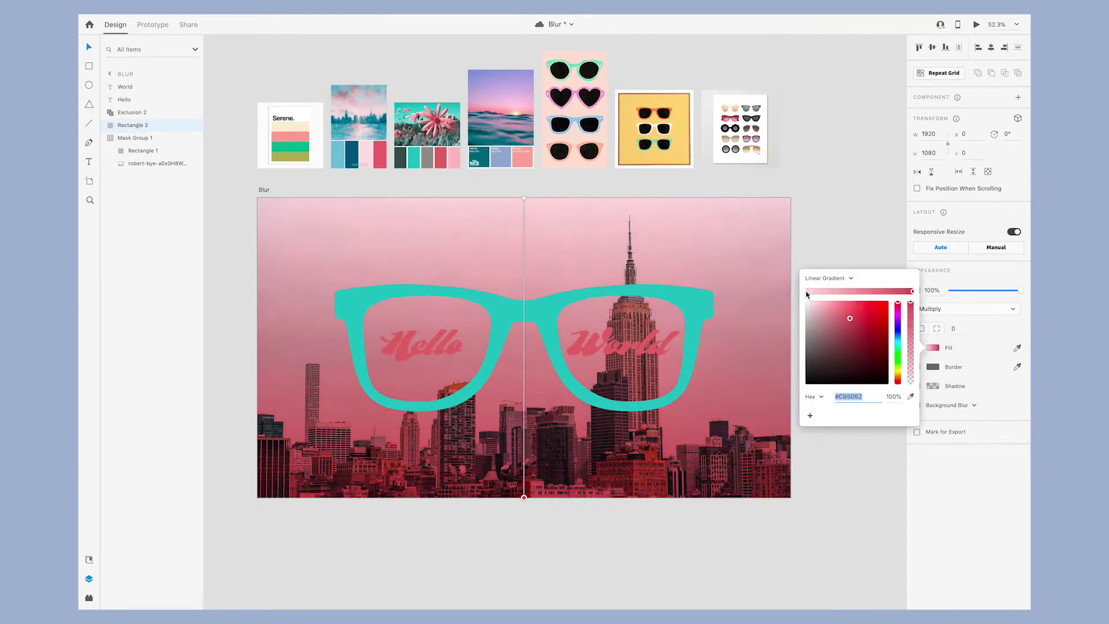
drag(524, 198, 272, 198)
drag(524, 498, 752, 491)
click(614, 536)
click(702, 456)
drag(1021, 290, 1004, 291)
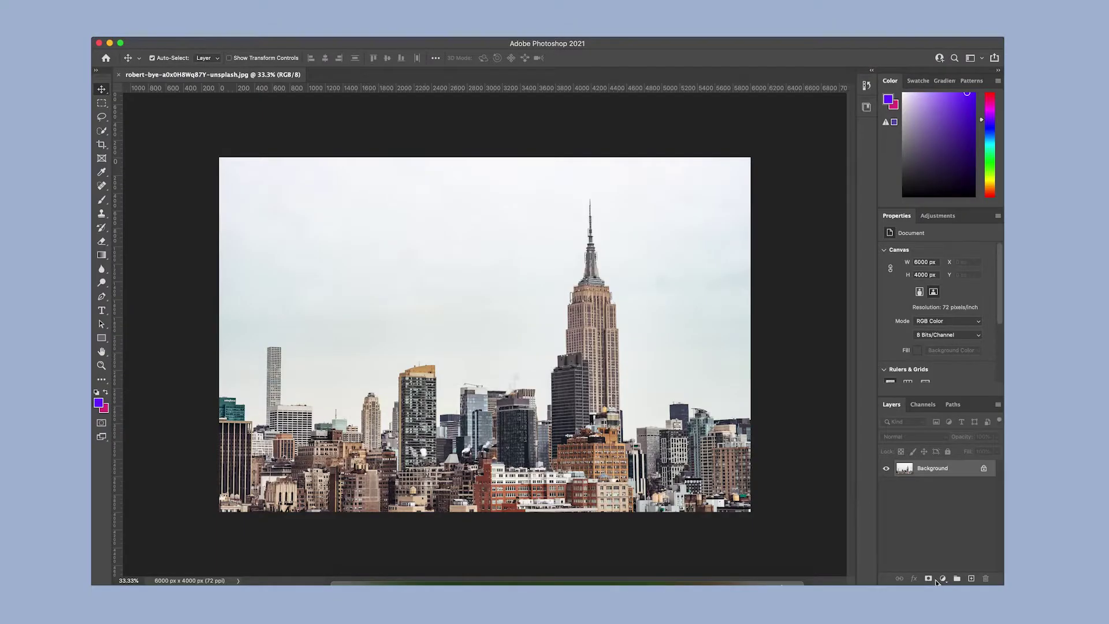
Step: Switch to Photoshop, add Black & White and Brightness/Contrast adjustments to the skyline photo and strengthen its contrast
click(944, 578)
click(972, 479)
click(943, 579)
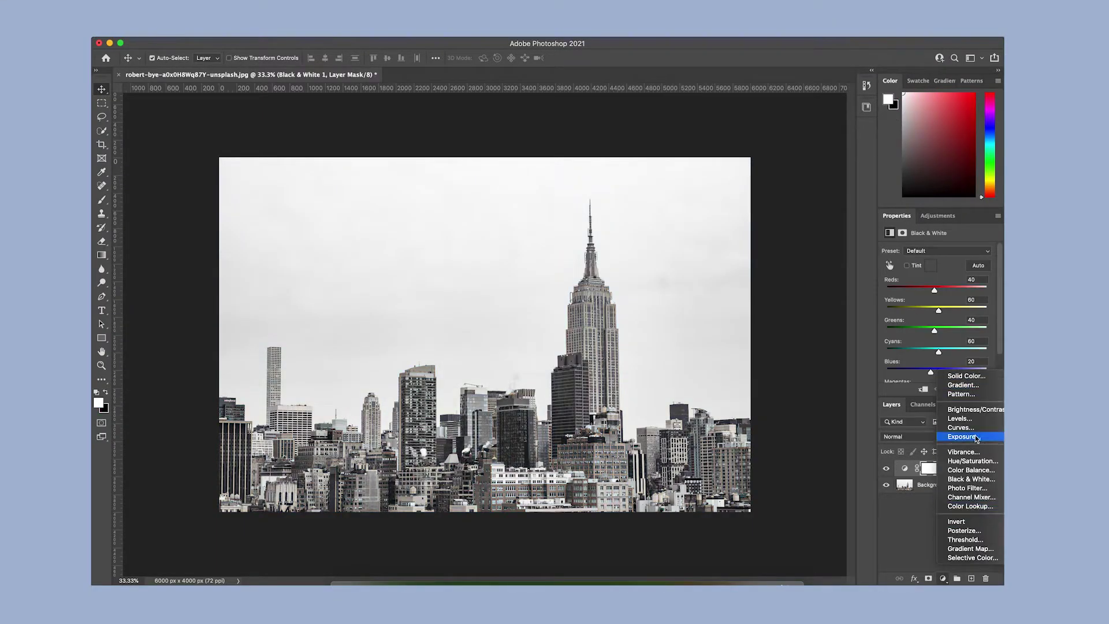
click(976, 409)
drag(937, 301, 987, 300)
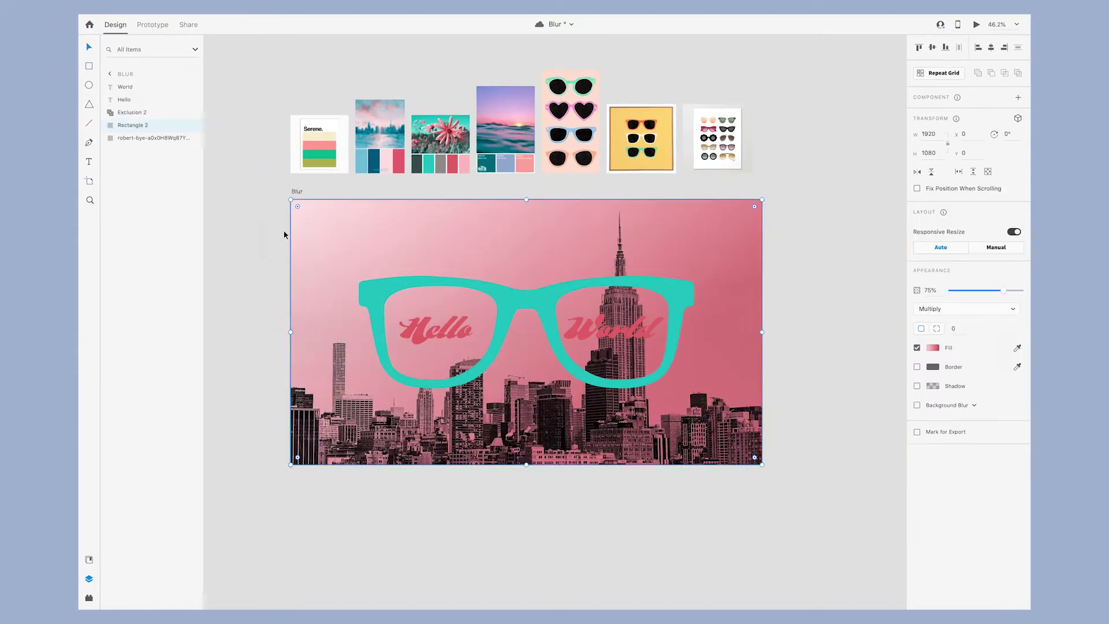
Step: Switch back to Adobe XD, straighten the gradient to vertical and set the rectangle to Multiply at 100% opacity
click(933, 347)
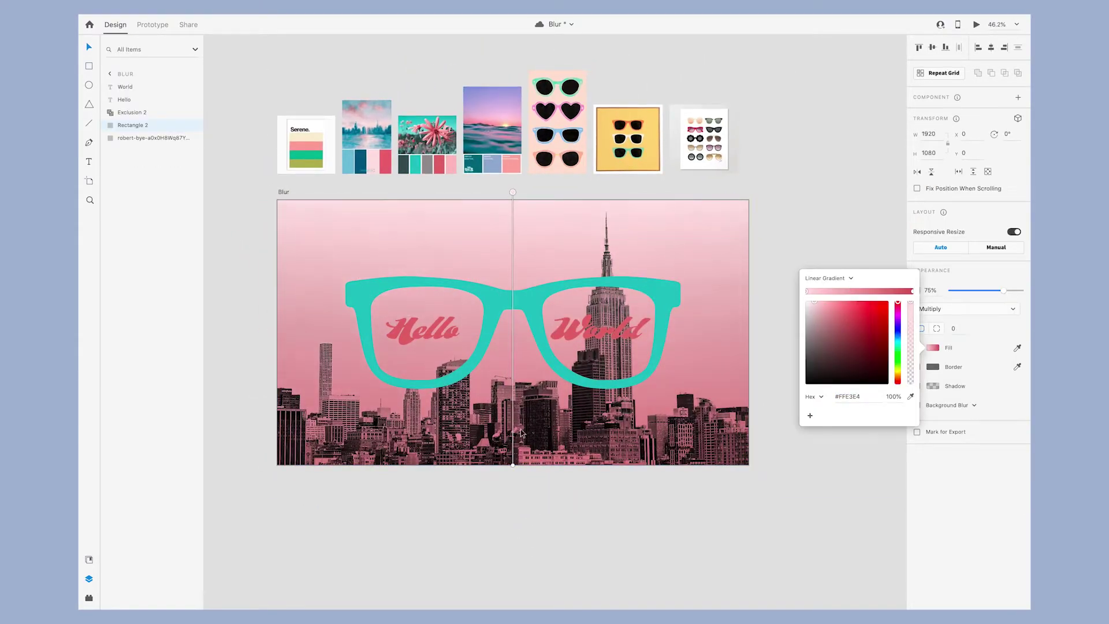
click(521, 252)
click(945, 309)
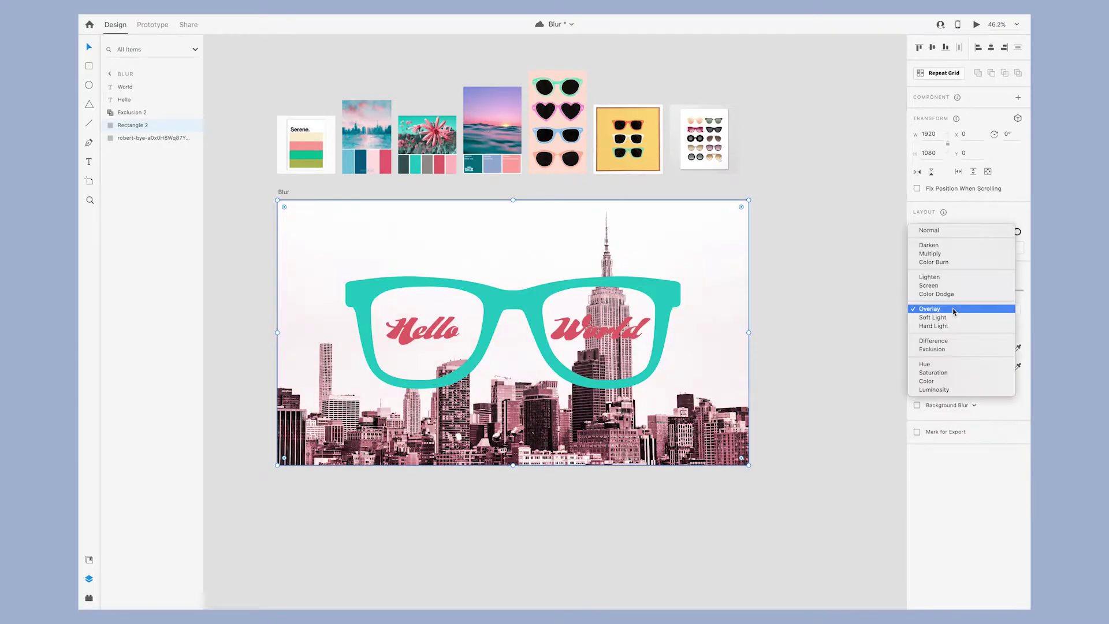
click(953, 306)
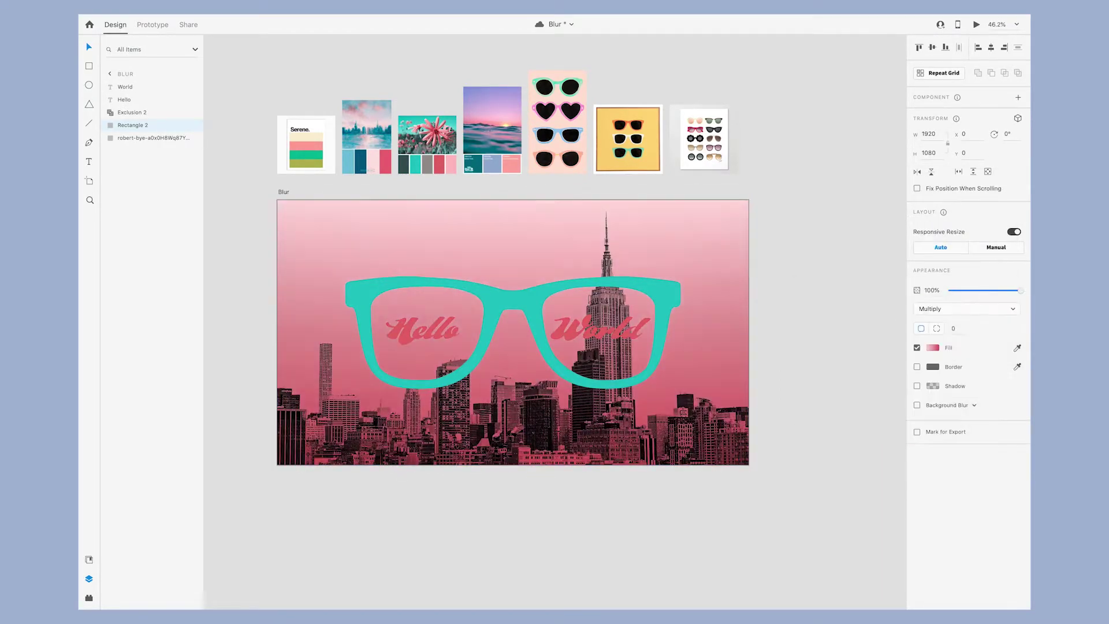
Step: Recolor the words Hello and World white
click(814, 305)
click(421, 354)
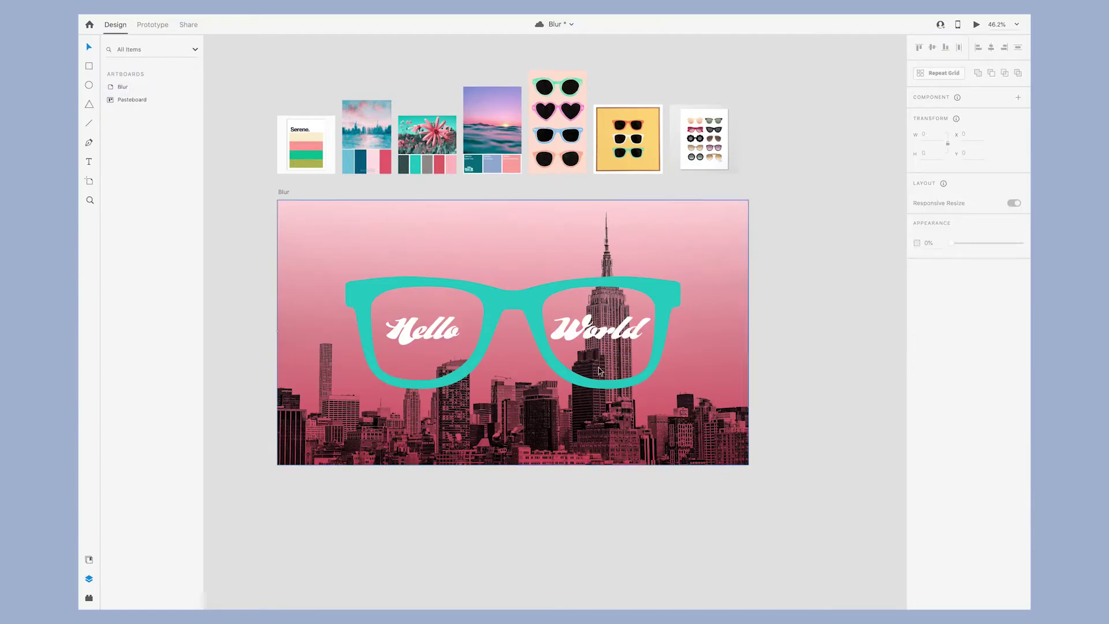
Step: Place a copy of Lens 2 over the right lens and apply Background Blur to it
click(599, 370)
click(830, 314)
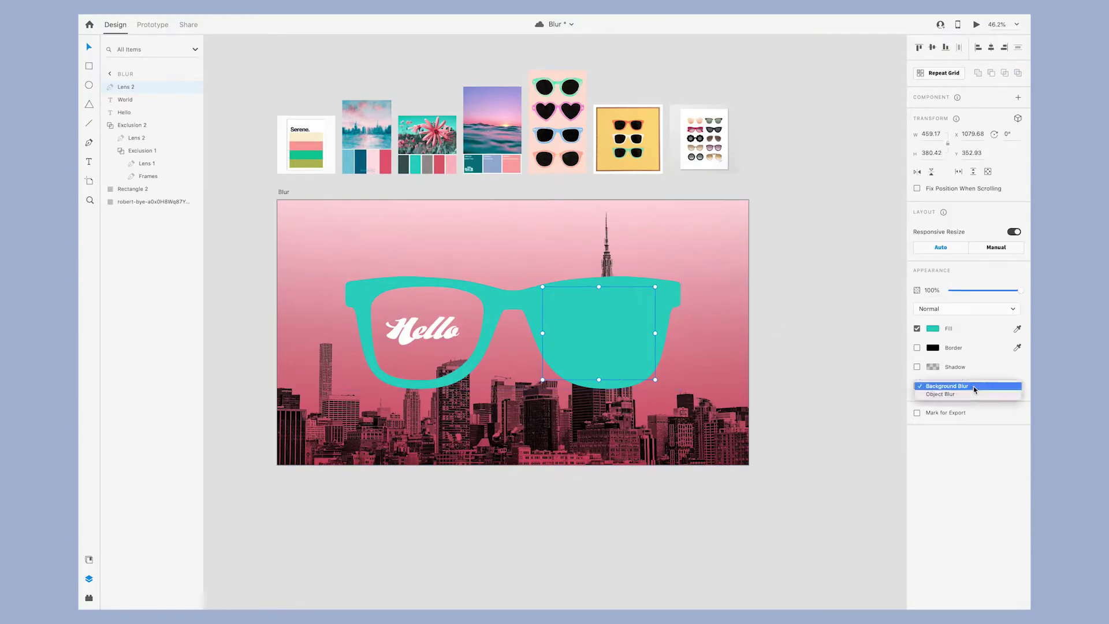
click(951, 386)
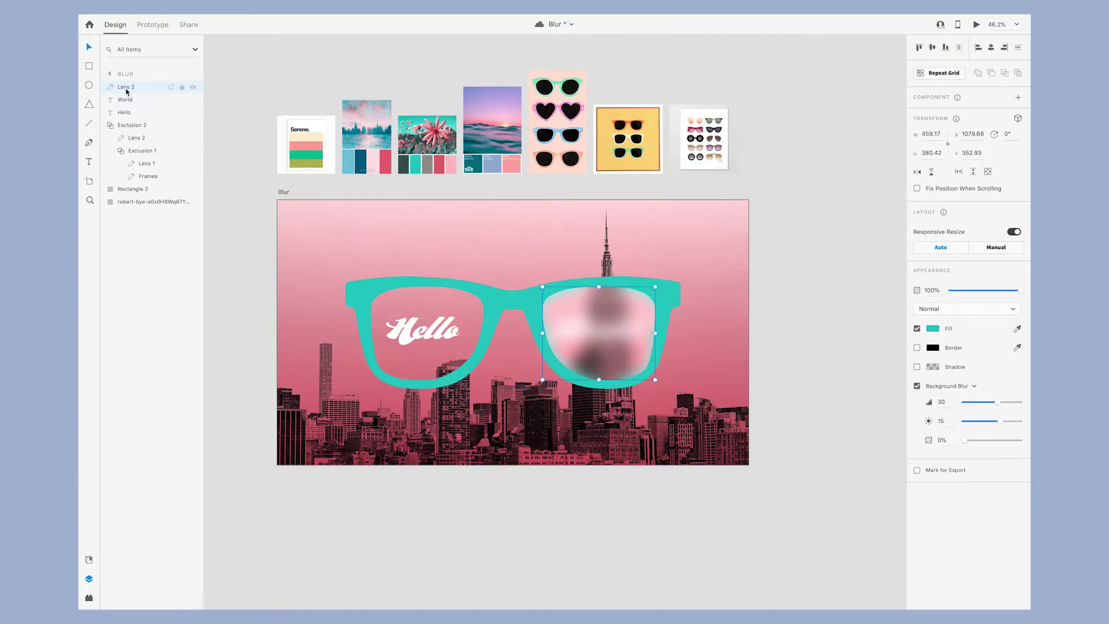
Step: Move Lens 2 beneath the glasses frame and lettering in the layer order, and set its background blur to amount 31 and brightness 5
drag(127, 90, 116, 191)
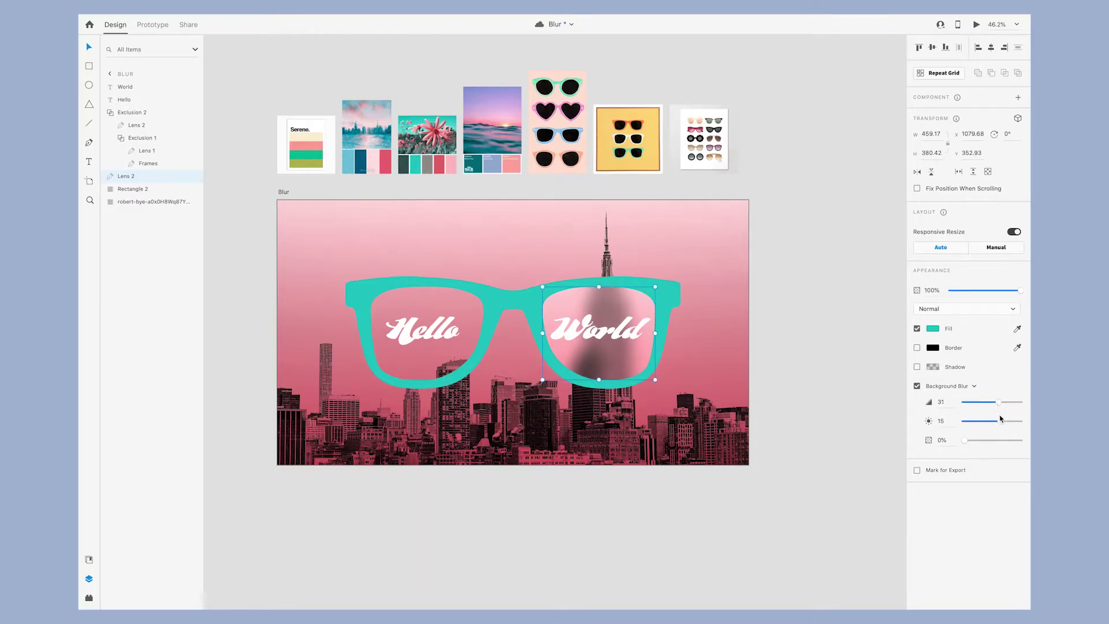
drag(1001, 427, 992, 423)
Step: Place a copy of Lens 1 over the left lens and apply Background Blur with amount 31 and brightness 5
double_click(731, 367)
double_click(428, 287)
double_click(397, 285)
key(super+c)
click(836, 378)
key(super+v)
click(916, 385)
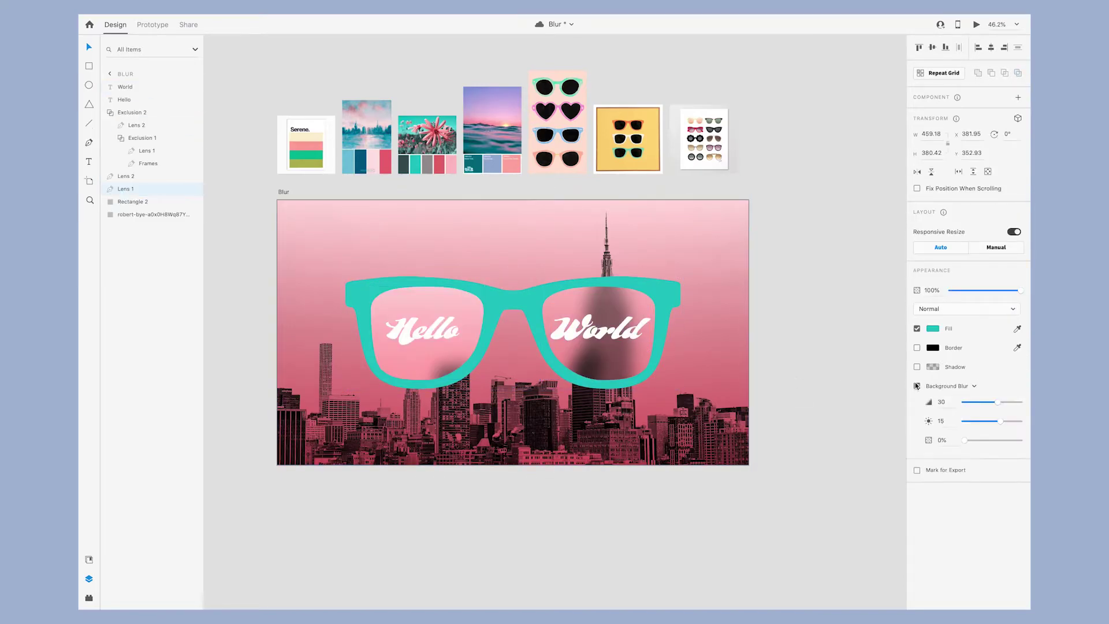
key(Tab)
text(5)
key(Return)
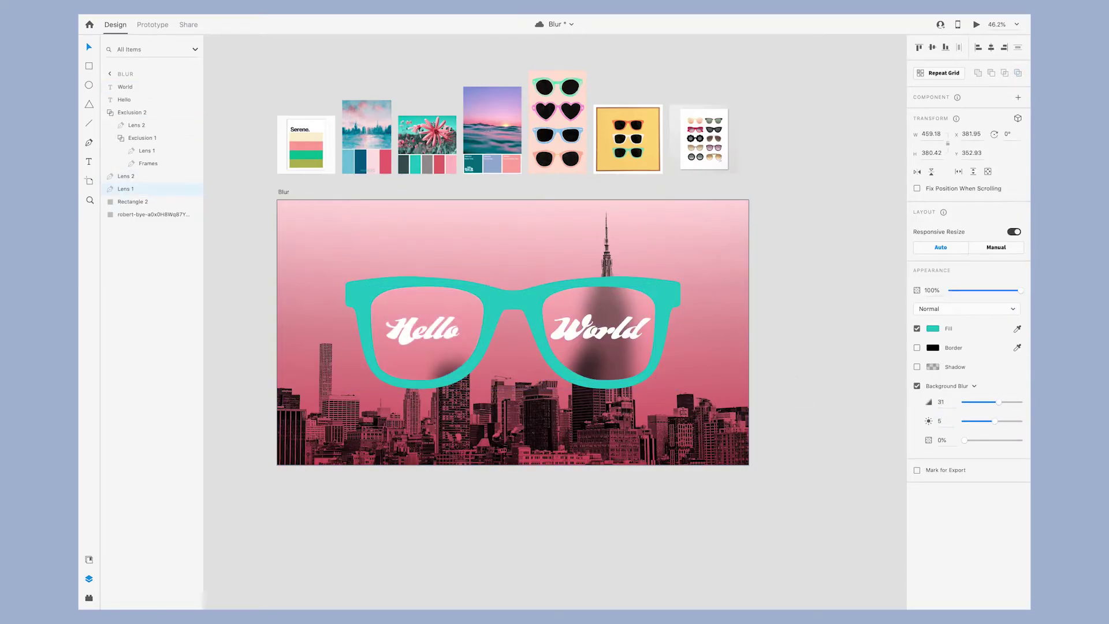
Step: Turn off the fill of the pink gradient rectangle covering the skyline
click(850, 352)
click(733, 354)
click(917, 348)
Step: Fill both blurred lenses with a pink sampled from the mood board and set their blur opacity to 50%
click(572, 300)
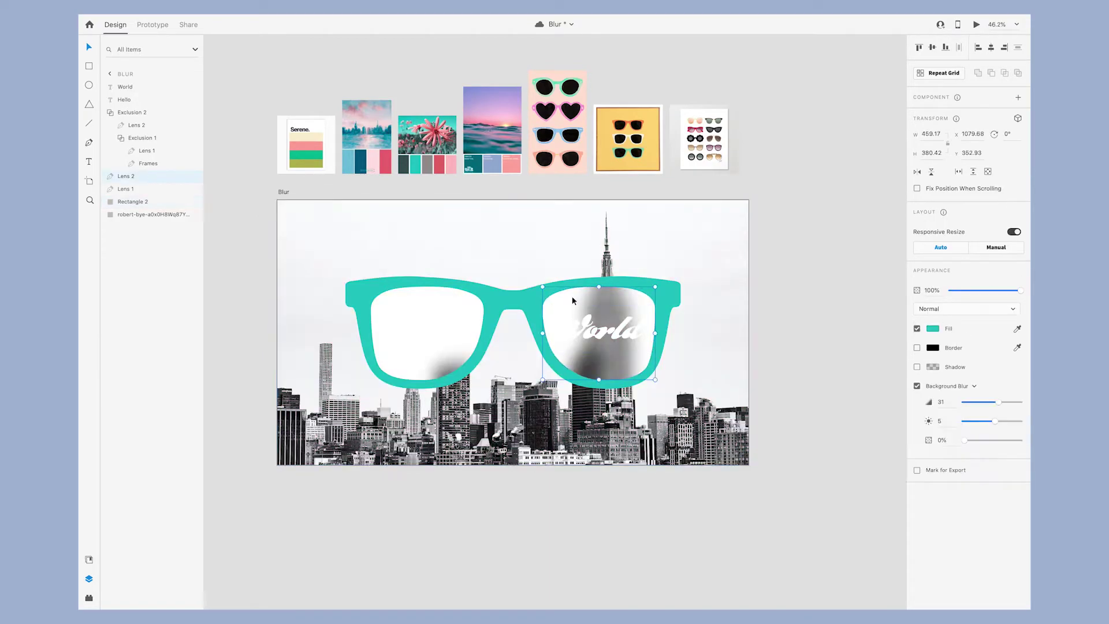
click(936, 329)
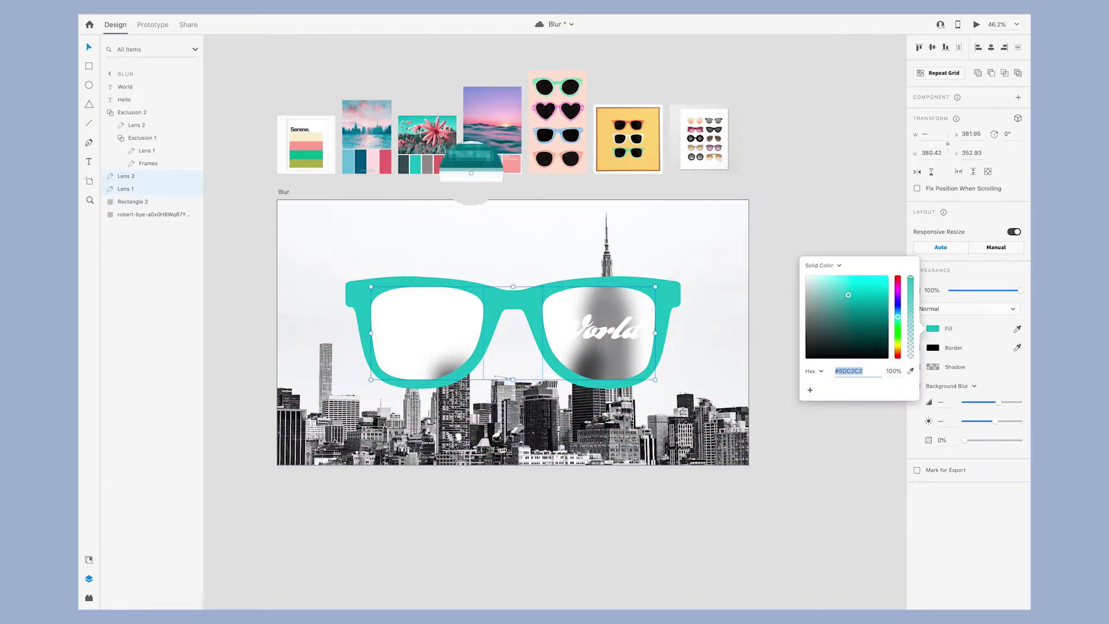
click(439, 165)
drag(964, 442, 1005, 424)
click(933, 328)
drag(857, 291, 848, 289)
click(777, 427)
Step: Enlarge and reposition the skyline photo inside its frame so the buildings fill the area behind the glasses
click(627, 442)
double_click(492, 426)
drag(749, 175, 910, 62)
scroll(901, 65, right, 2)
scroll(678, 338, left, 3)
drag(677, 338, 602, 337)
drag(306, 60, 300, 54)
drag(416, 277, 416, 249)
scroll(370, 191, up, 3)
drag(299, 96, 252, 50)
click(245, 255)
scroll(259, 254, right, 2)
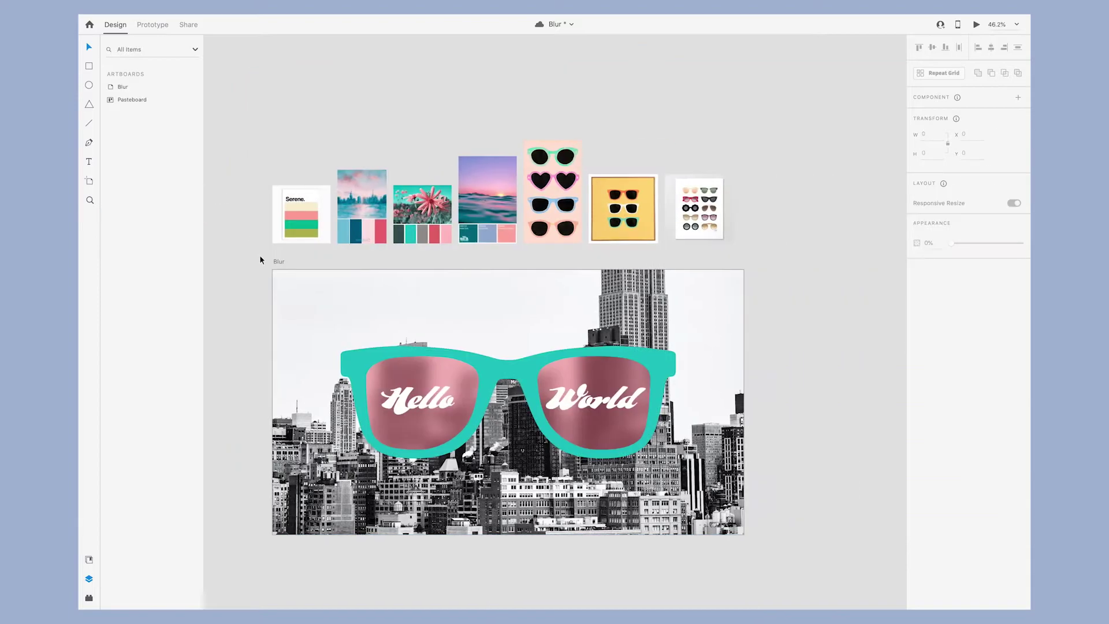
scroll(259, 255, down, 1)
Step: Undo the last background edits and replace the skyline photo with the dusk city photo
click(722, 313)
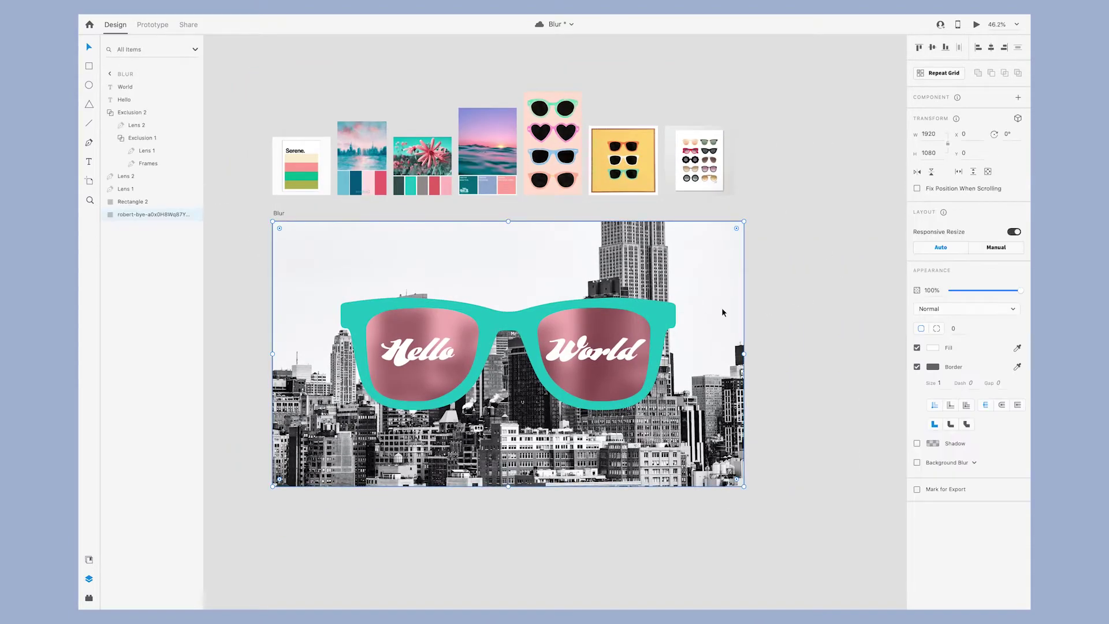
key(super+z)
key(super+z)
key(super+z)
key(super+z)
click(809, 312)
double_click(717, 323)
scroll(716, 323, down, 1)
click(139, 214)
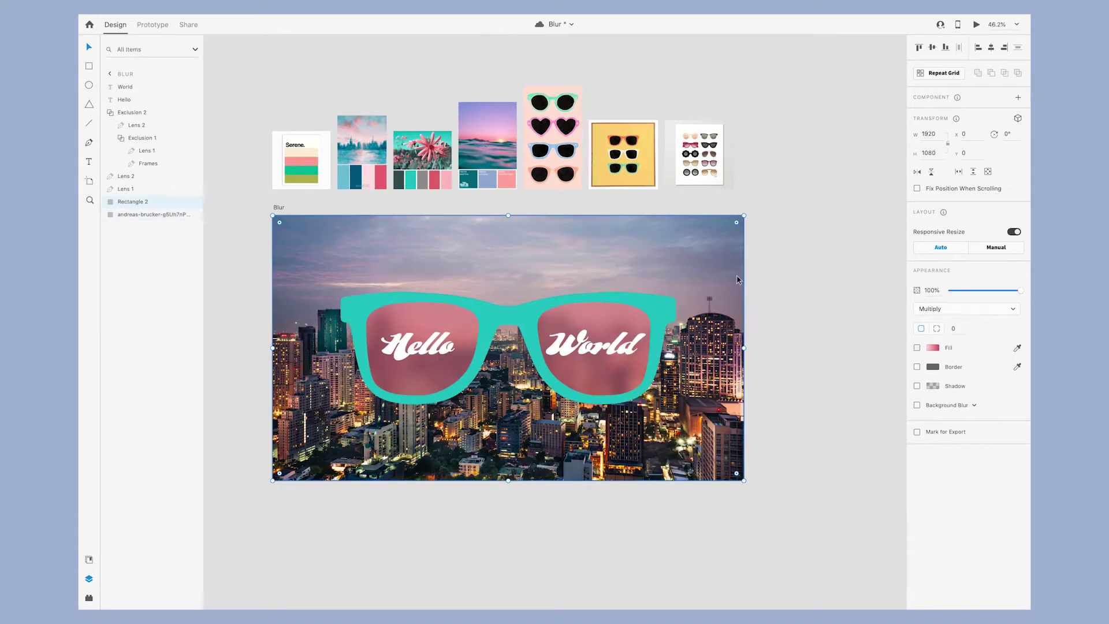
Step: Turn the fill of gradient Rectangle 2 back on and lock the rectangle
click(917, 348)
click(740, 589)
drag(740, 329, 693, 346)
click(740, 589)
key(super+z)
click(182, 202)
Step: Move the pink misty city photo to the bottom of the layer order and hide the dusk city photo
click(159, 214)
drag(153, 87, 176, 223)
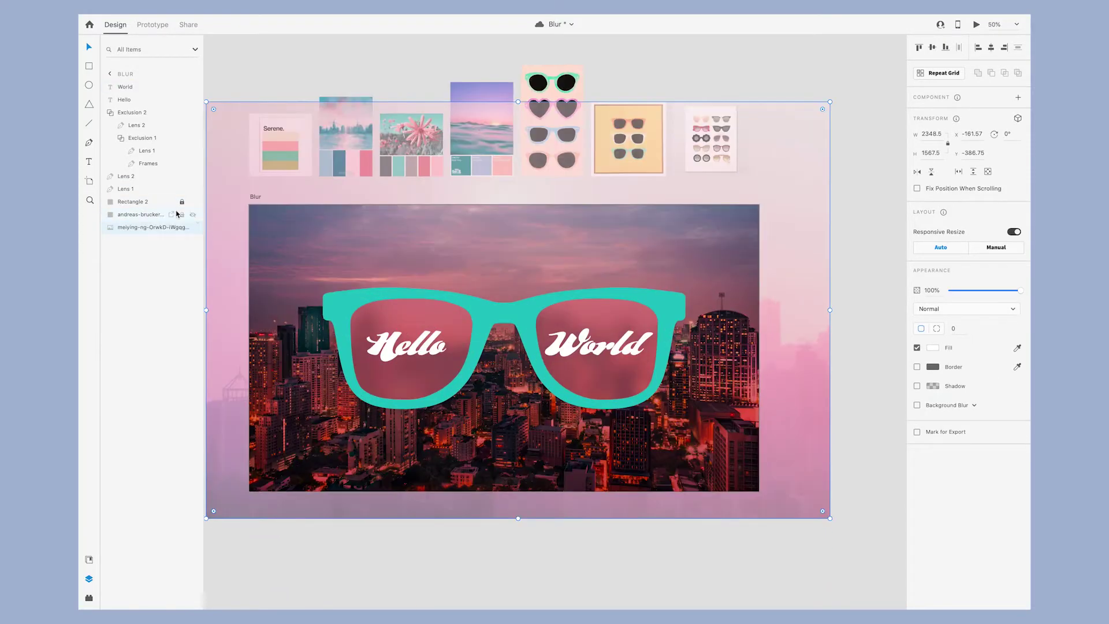
click(193, 214)
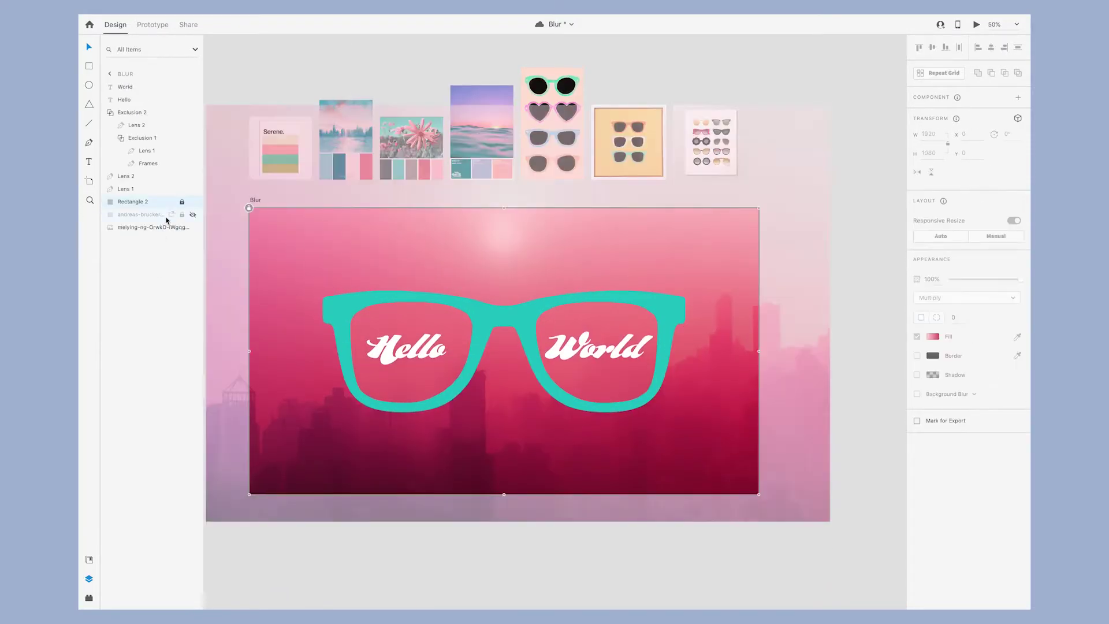
Step: Resize and reposition the pink misty city photo so that it covers the whole artboard behind the glasses
drag(408, 509, 362, 483)
scroll(578, 277, down, 1)
drag(785, 68, 620, 209)
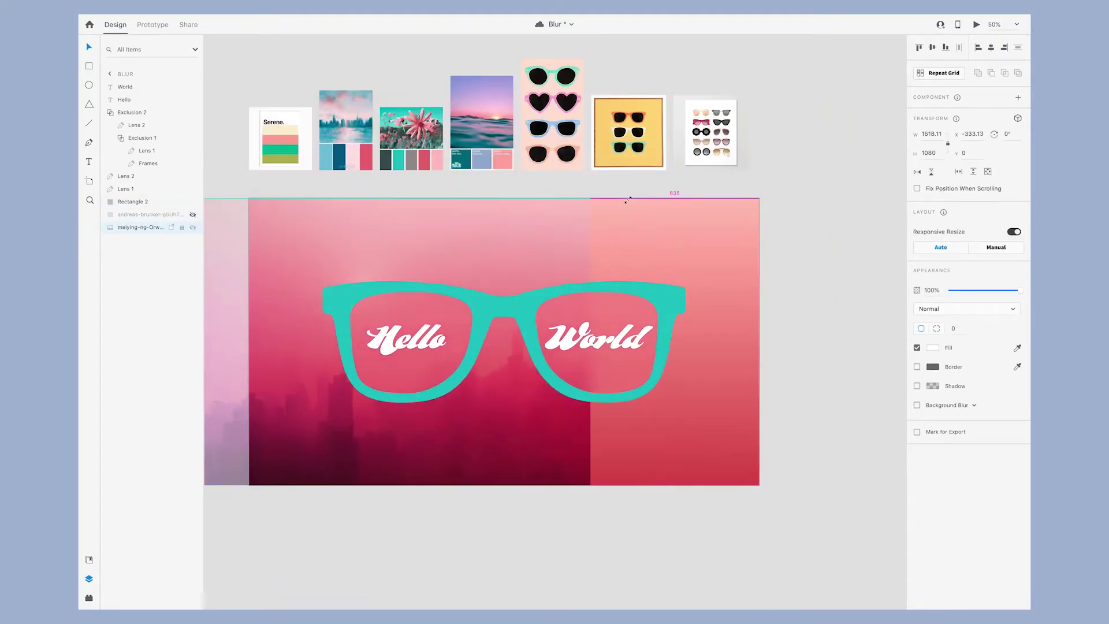
scroll(405, 347, left, 2)
drag(233, 449, 320, 449)
drag(713, 486, 792, 538)
drag(601, 534, 600, 513)
drag(283, 517, 236, 549)
drag(366, 525, 366, 476)
key(Escape)
click(339, 464)
Step: Delete the pink misty city photo and select the hidden dusk city photo layer
click(935, 349)
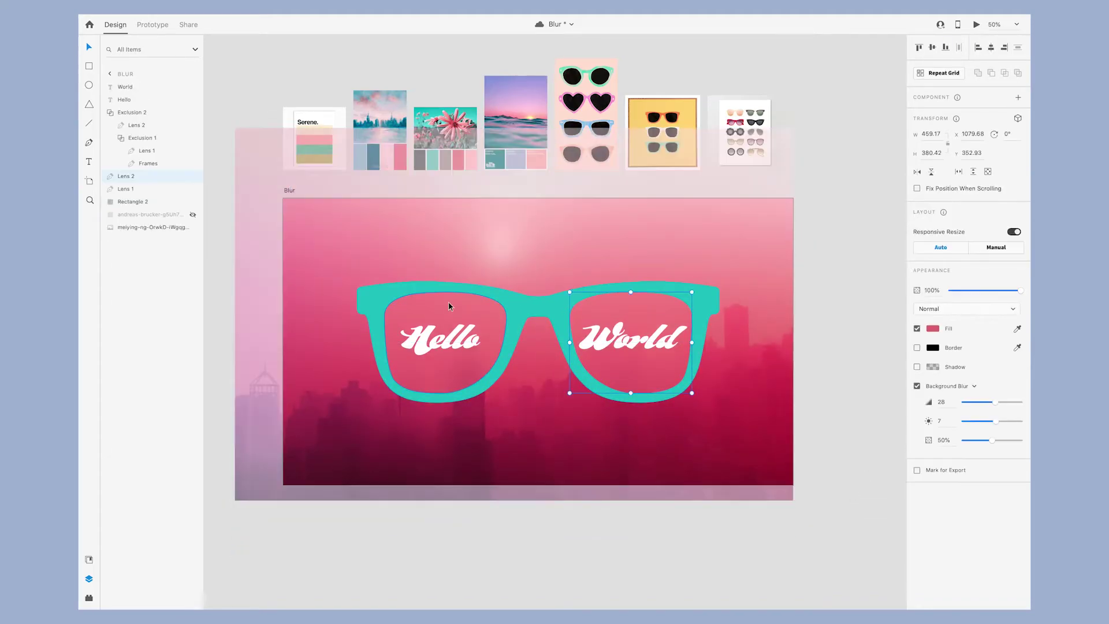
click(844, 448)
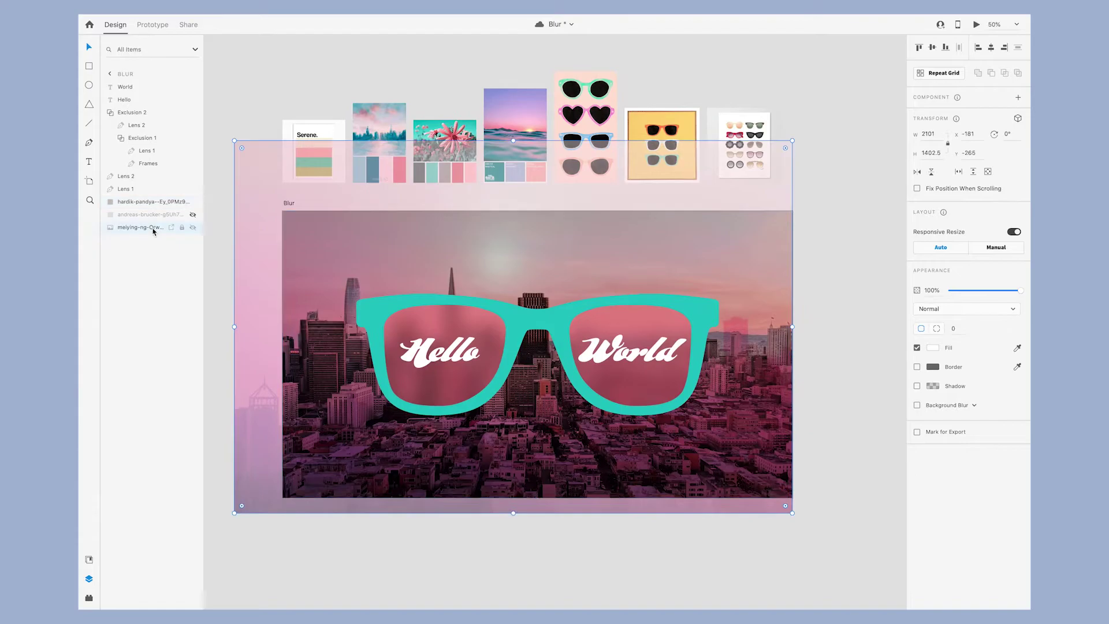
key(Delete)
click(151, 213)
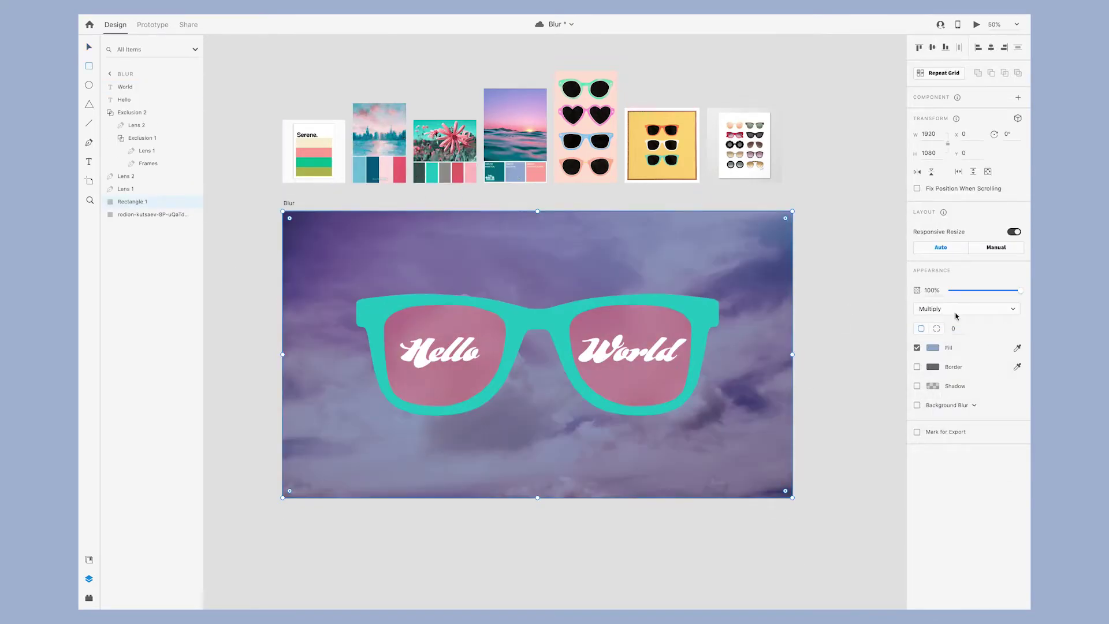
Step: Try the Darken and Hard Light blend modes on Rectangle 1 over the cloud photo and recolor it light pink
click(959, 309)
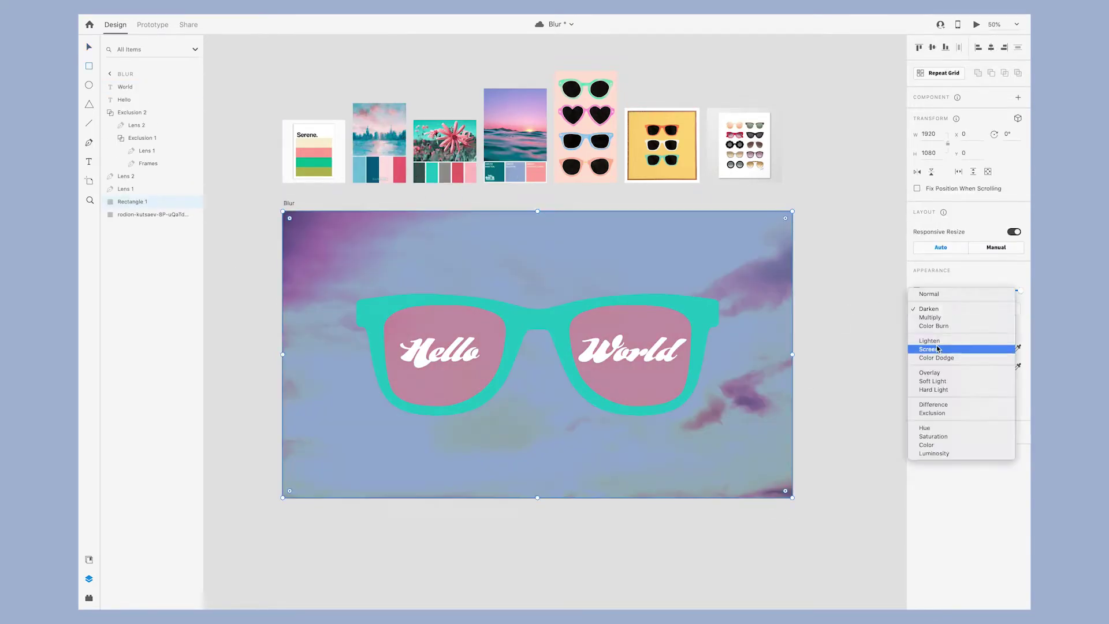
click(931, 392)
click(933, 347)
click(823, 342)
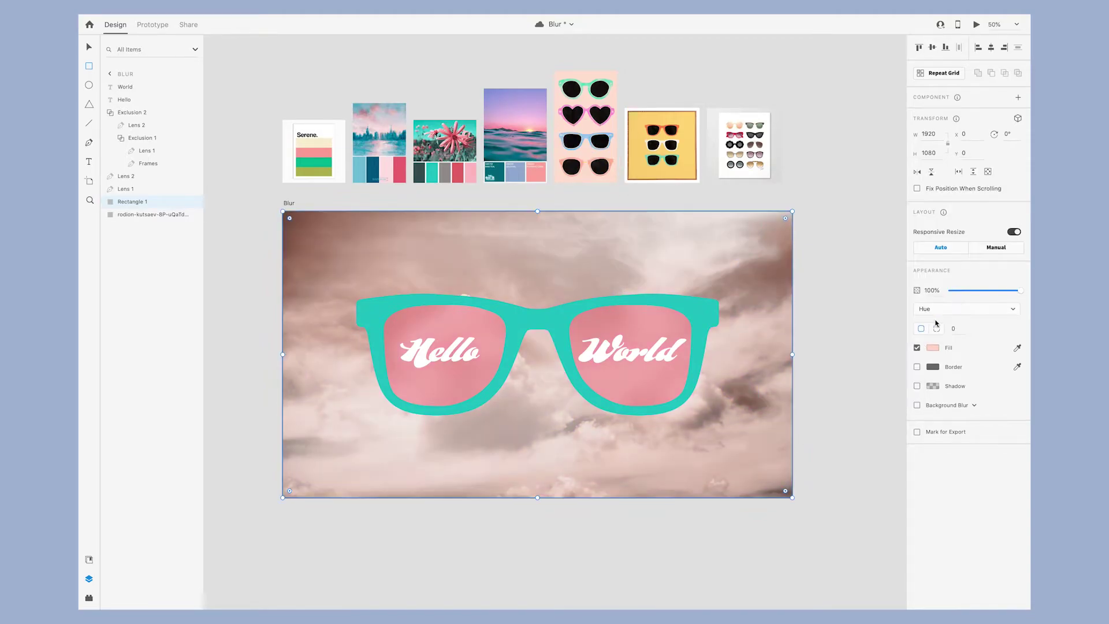
Step: Try mood board colors as the fill of Rectangle 1, ending with a purple sampled from the sunset image
click(933, 347)
click(911, 390)
click(432, 174)
click(445, 173)
click(635, 174)
click(514, 116)
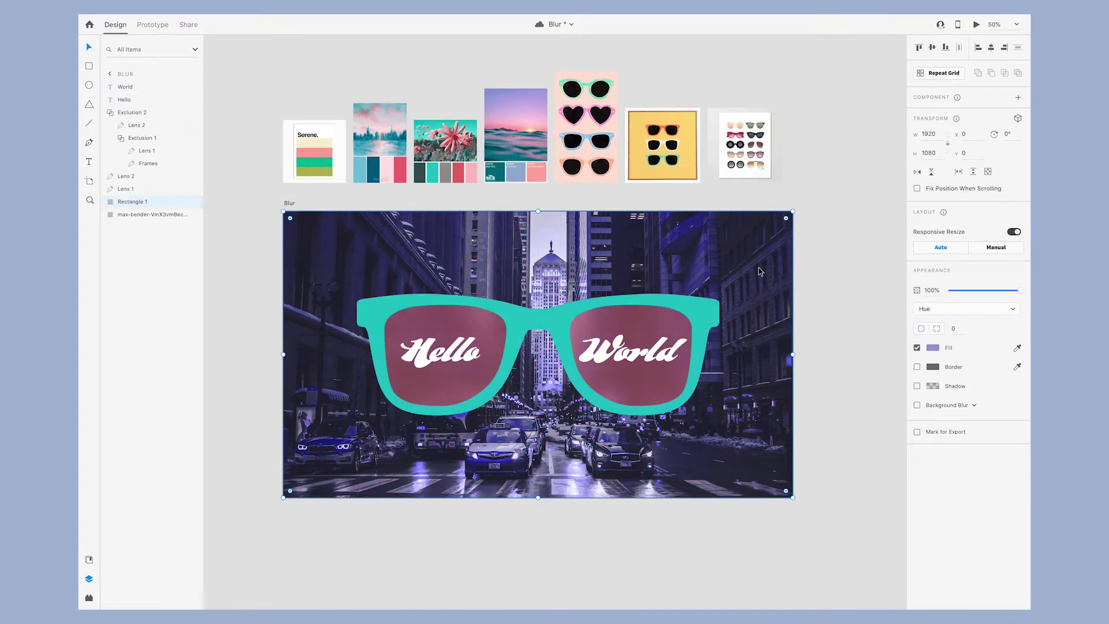
Step: Try several blend modes, including Overlay, on the purple rectangle over the street photo and set it to Multiply
click(948, 309)
click(937, 202)
click(961, 310)
click(953, 341)
click(962, 311)
click(959, 332)
click(964, 310)
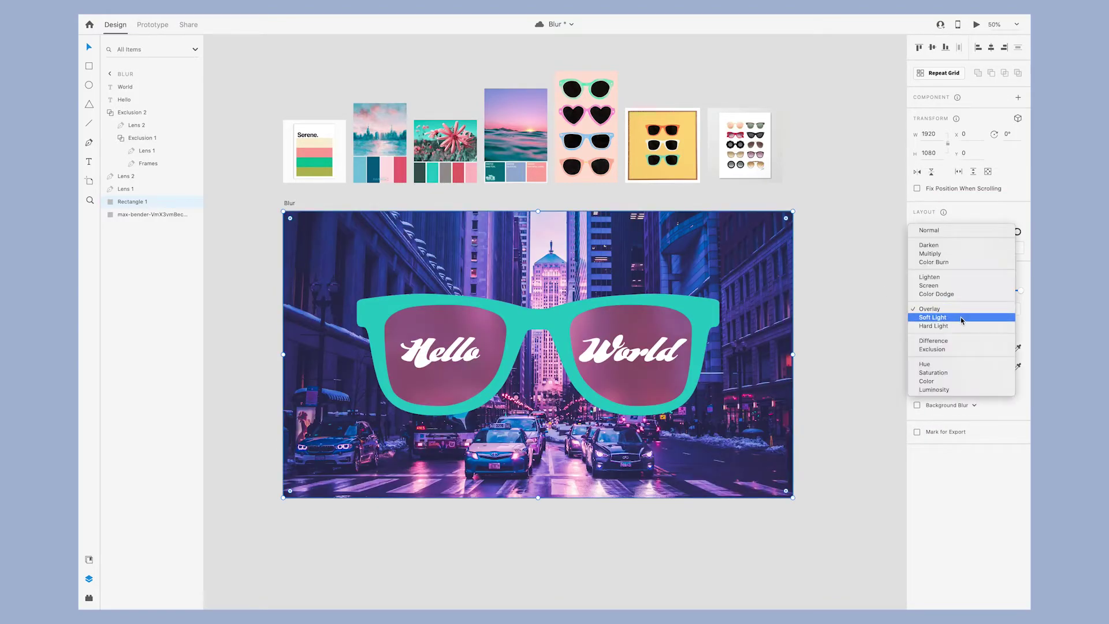
click(930, 254)
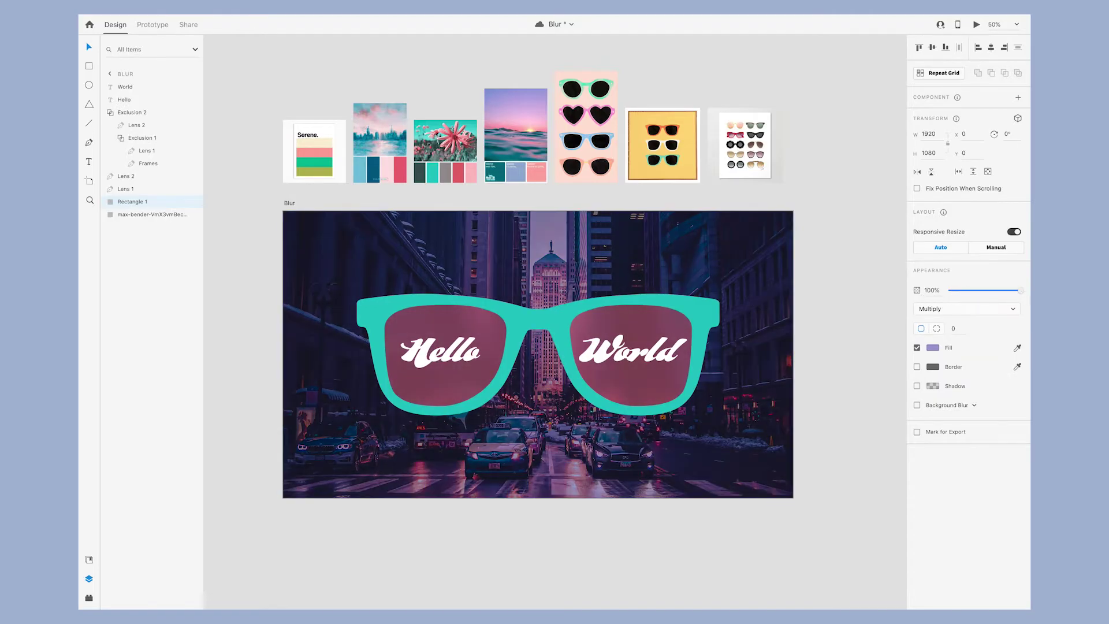
Step: Hide Rectangle 1 and set both lenses' background blur to amount 5 and opacity 0%
click(192, 202)
click(456, 317)
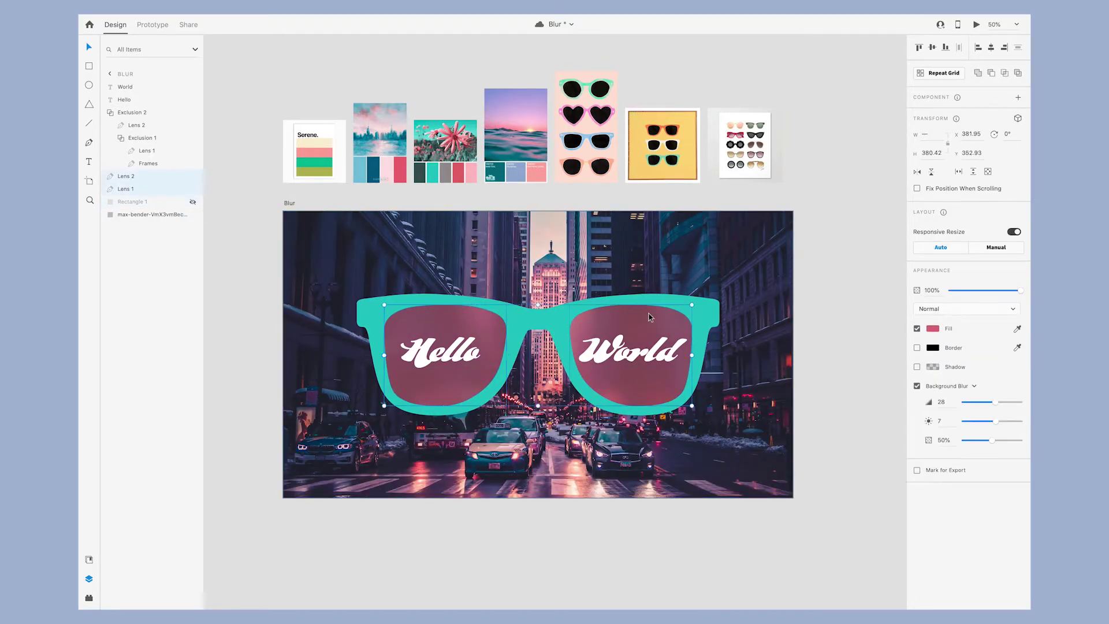
drag(992, 440, 895, 441)
drag(1026, 408, 980, 408)
Step: Show Rectangle 1 again and fill it with a pink sampled from the flower palette, adjusting the shade
click(145, 202)
click(192, 202)
click(932, 348)
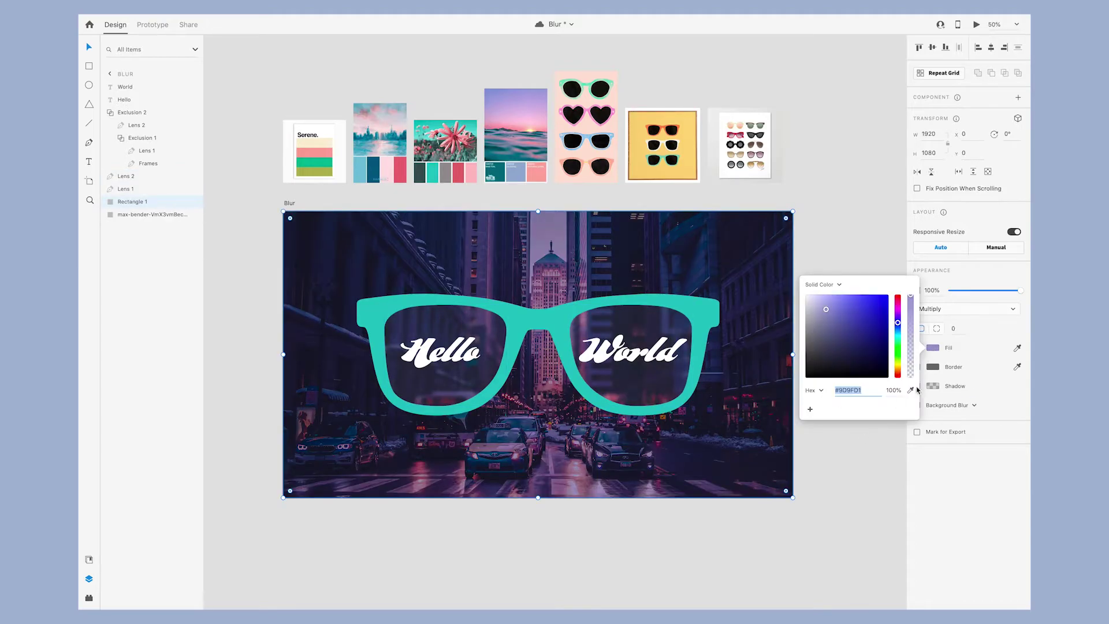
click(910, 390)
click(459, 172)
drag(846, 307, 835, 311)
Step: Set Rectangle 1's blend mode to Overlay and fine-tune its pink fill
click(964, 307)
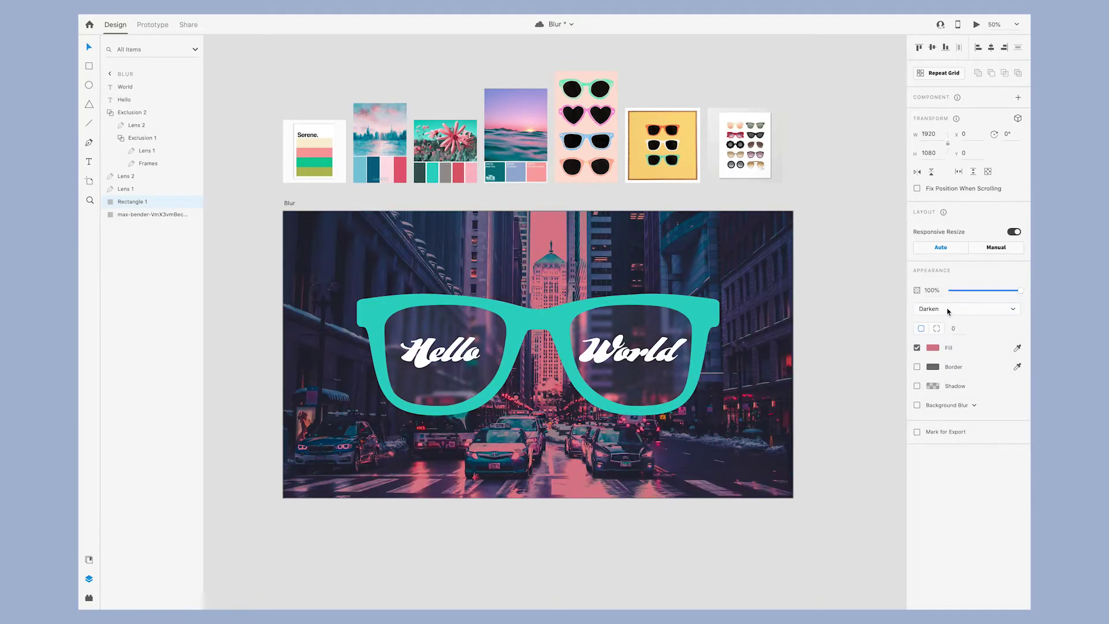
click(965, 308)
click(935, 379)
click(932, 347)
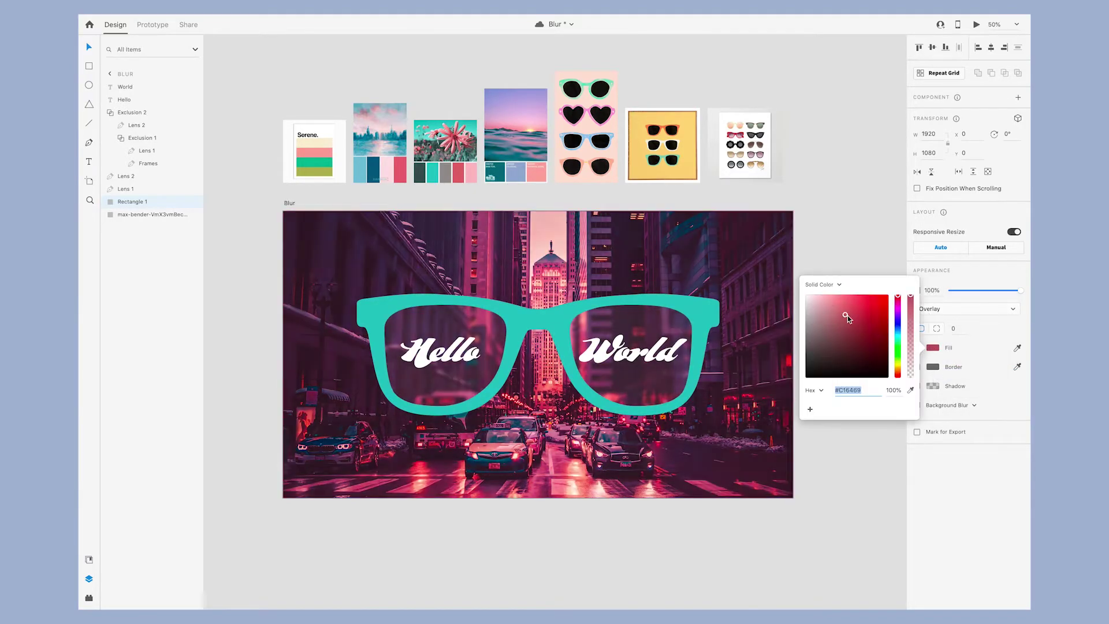
drag(838, 312, 838, 311)
click(838, 249)
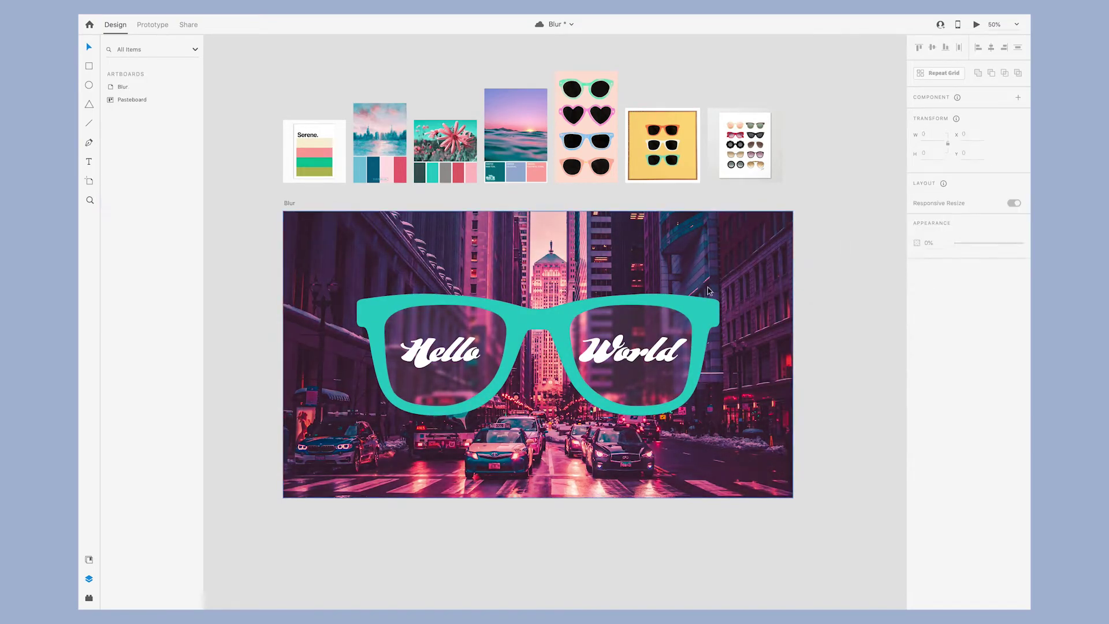
Step: Set both lenses' background blur opacity to 35% and adjust their pink fill shade
click(642, 382)
shift+click(107, 188)
mouse_move(964, 440)
mouse_down()
mouse_move(1000, 442)
mouse_move(986, 444)
mouse_up()
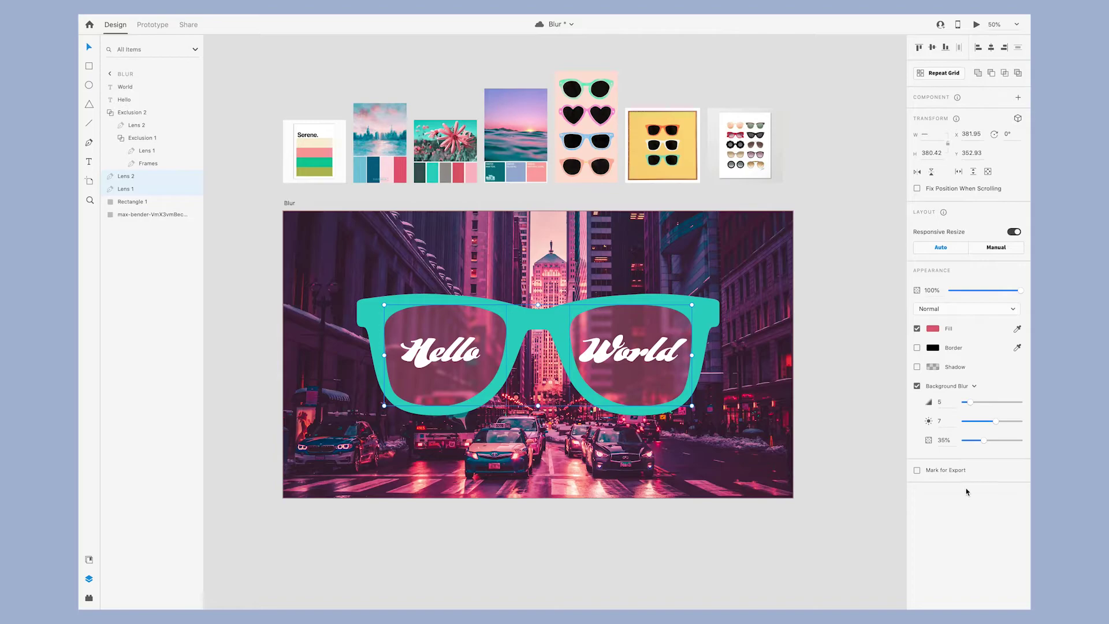
click(940, 329)
drag(854, 287, 844, 287)
click(853, 242)
Step: Recolor the glasses frame with a yellow sampled from the sunglasses poster in the mood board and lighten it
click(703, 309)
key(i)
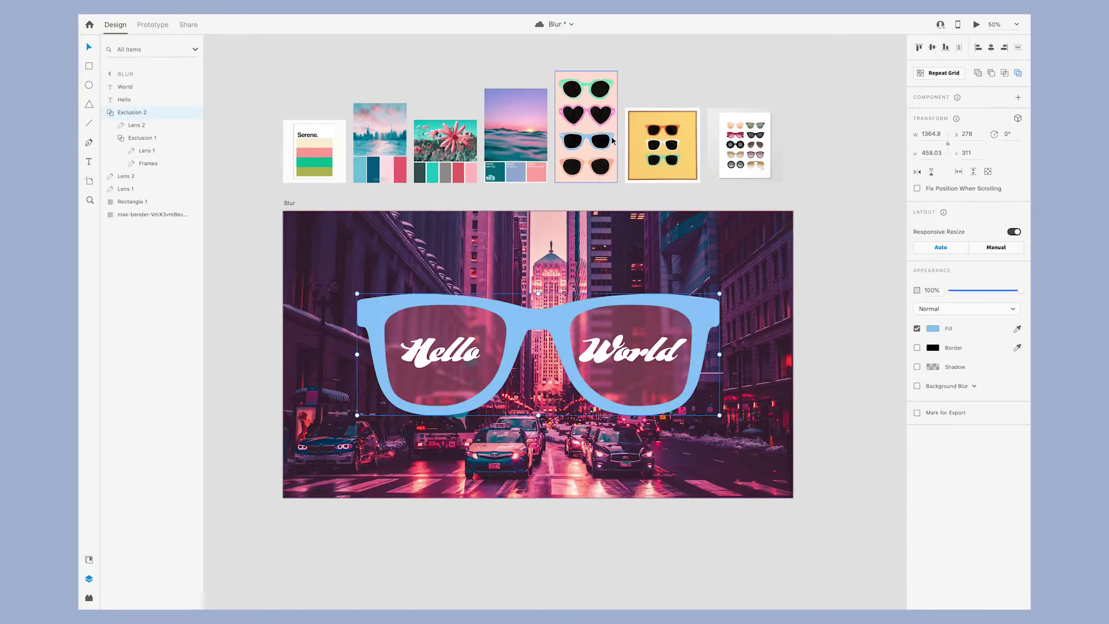
click(320, 166)
key(i)
click(647, 159)
click(933, 329)
drag(853, 286, 840, 275)
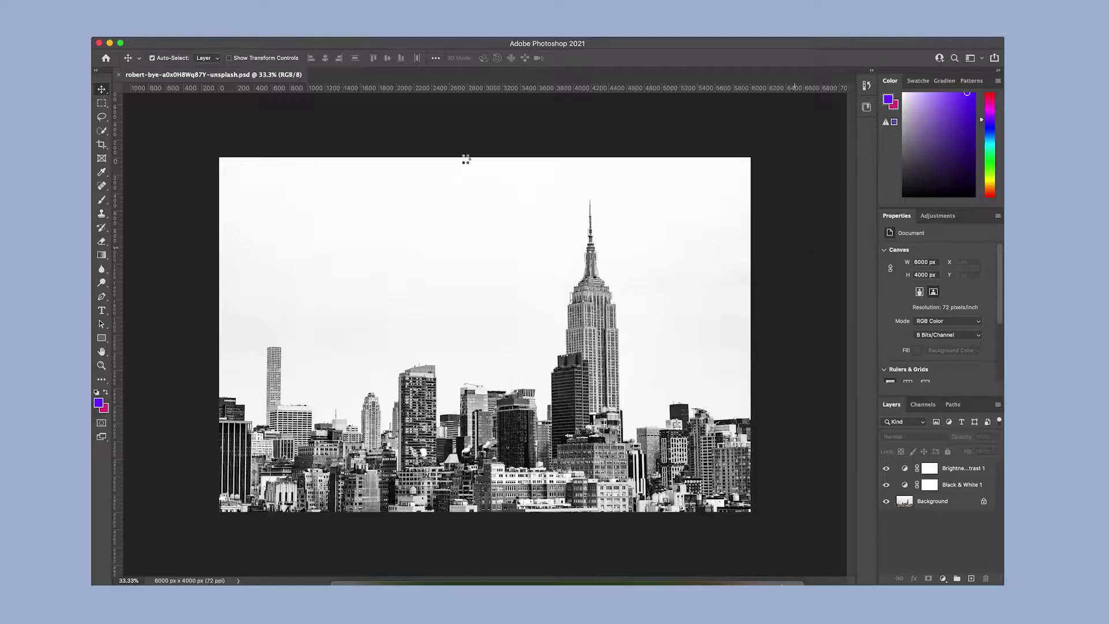
Step: Switch to Photoshop, copy the Black & White and Brightness/Contrast adjustment layers onto the street photo and tune the Brightness/Contrast adjustment
click(500, 75)
click(260, 75)
shift+click(956, 488)
drag(950, 469, 501, 329)
click(955, 546)
click(963, 472)
drag(937, 281, 957, 282)
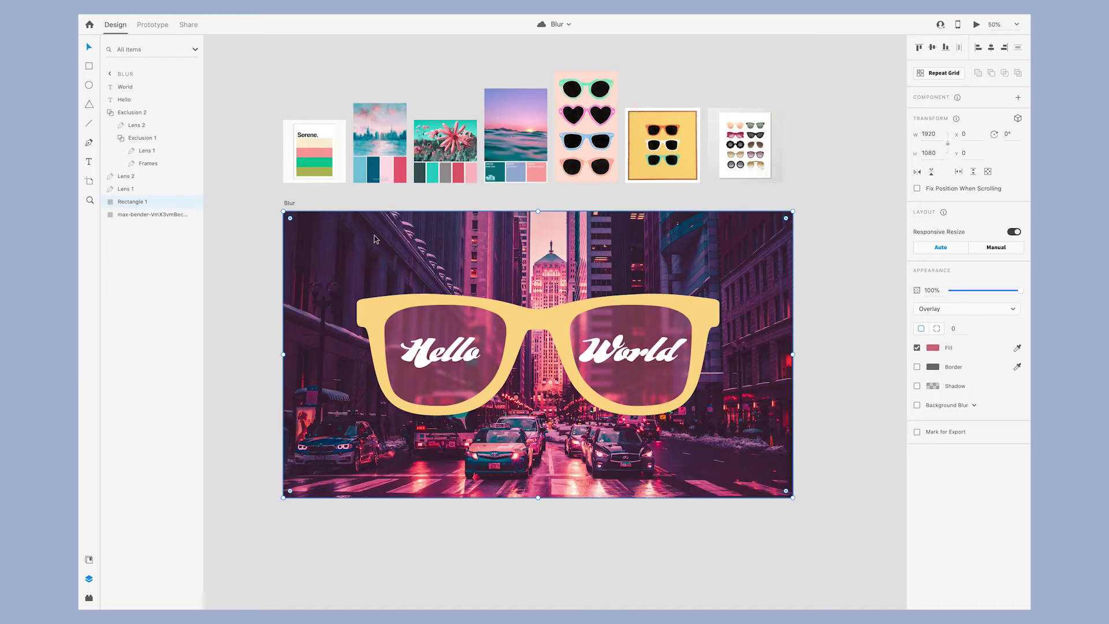
Step: Switch back to Adobe XD, duplicate the Blur artboard beside the original and rename the copy Blur_2
key(super+minus)
click(374, 235)
drag(380, 241, 739, 252)
scroll(716, 233, right, 3)
click(567, 198)
scroll(567, 198, right, 5)
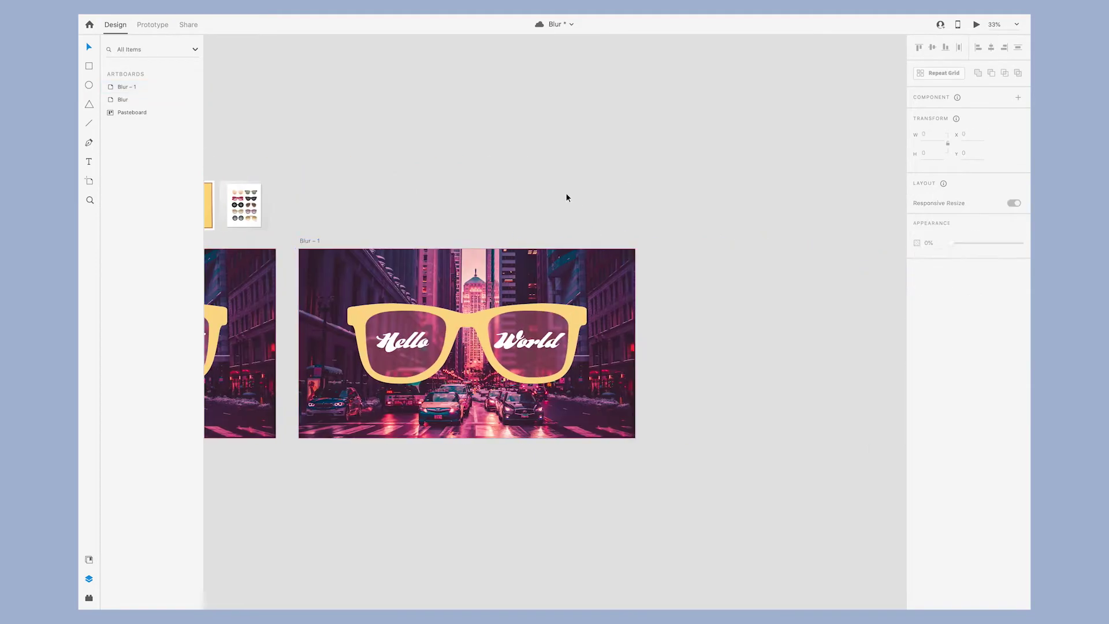
scroll(572, 198, up, 2)
double_click(297, 203)
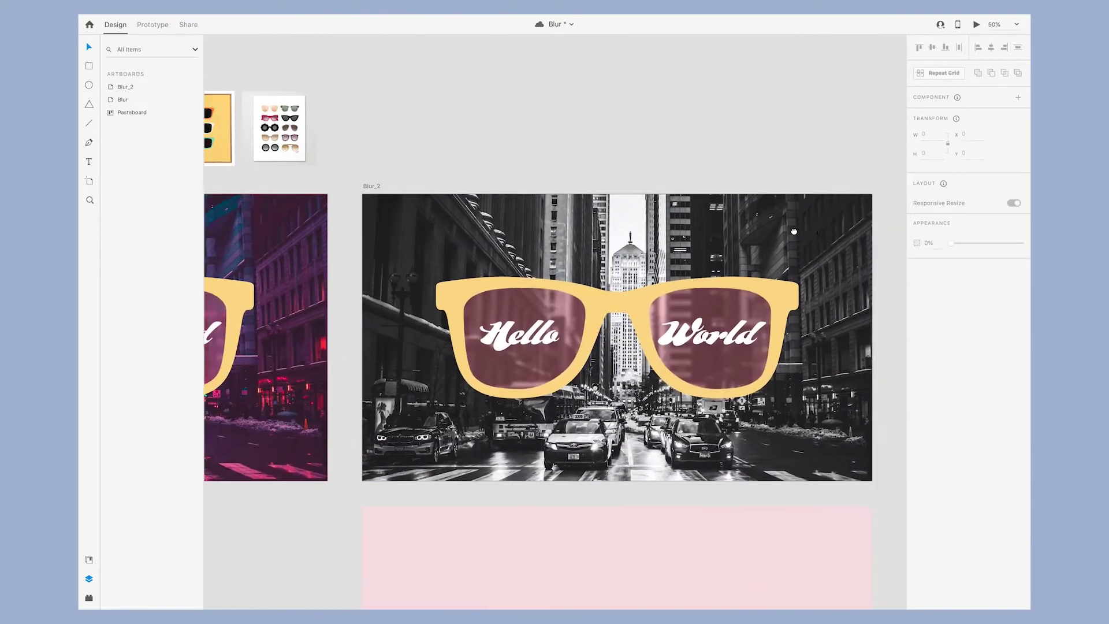
Step: Try Soft Light on the pink overlay rectangle of the Blur_2 artboard, and set its blend mode to Screen
scroll(719, 243, right, 3)
scroll(717, 234, down, 3)
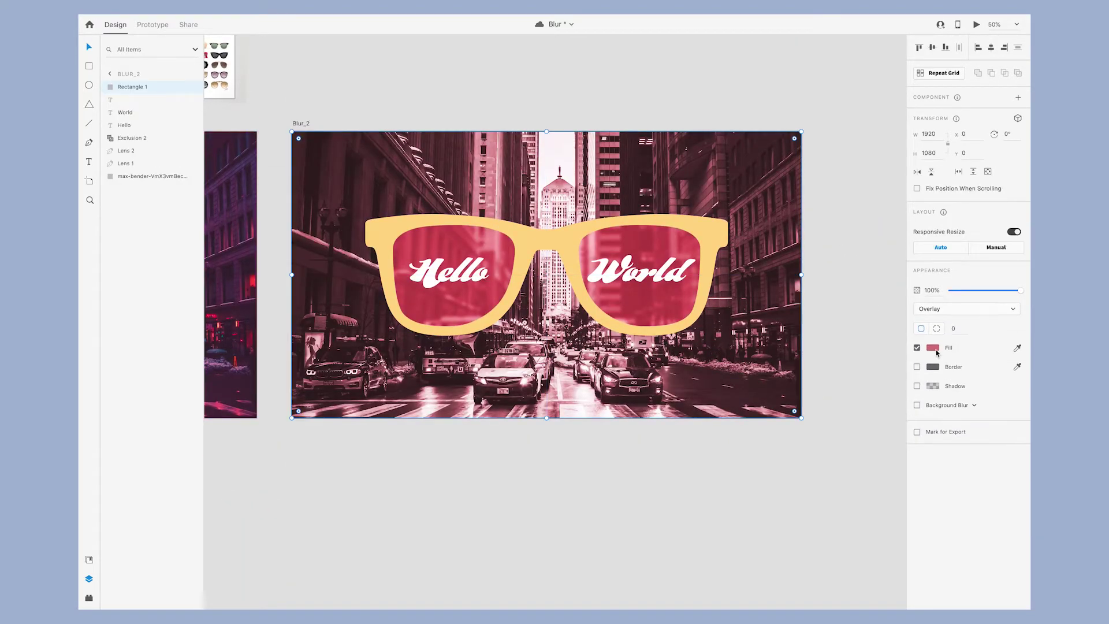
click(947, 308)
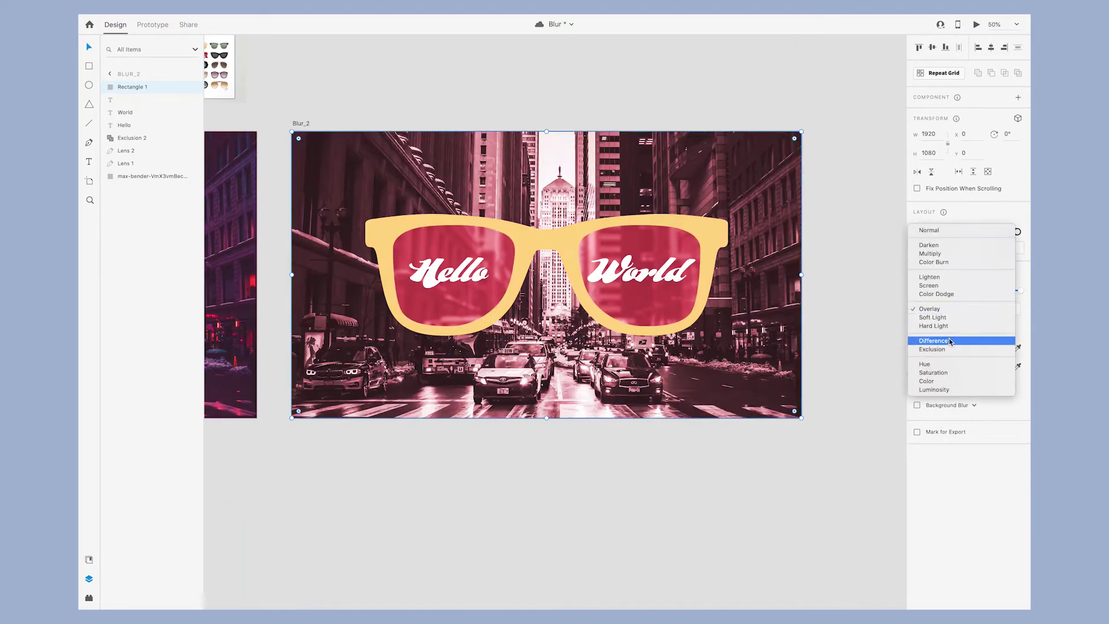
click(957, 318)
click(964, 313)
click(963, 279)
Step: Try dark red shades as the fill of Rectangle 1 on the Blur_2 artboard
click(933, 347)
click(866, 337)
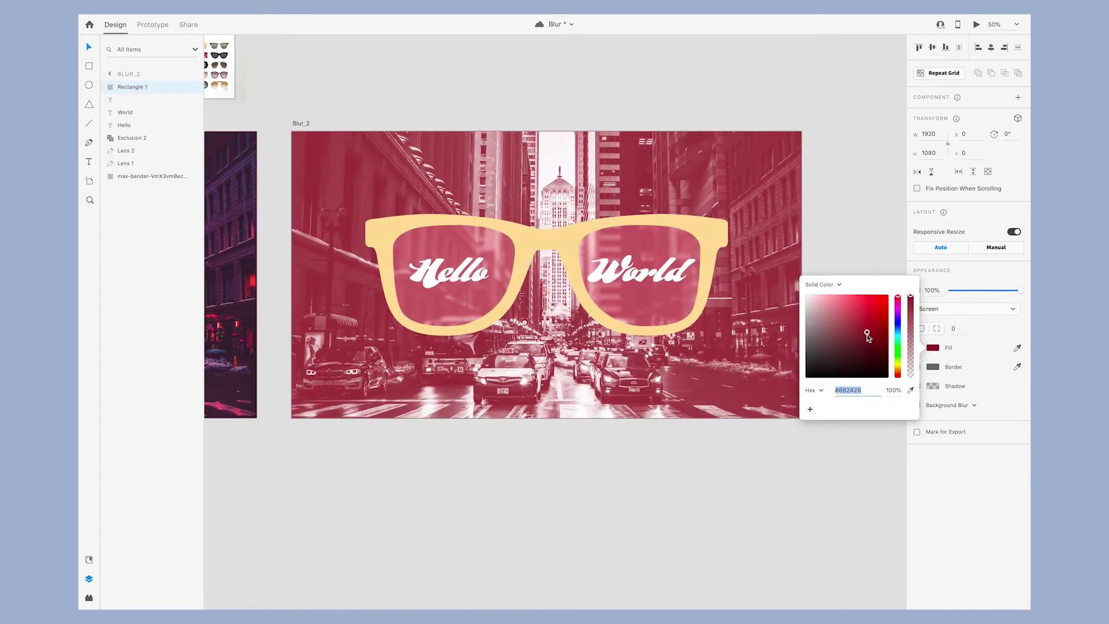
drag(866, 336, 861, 325)
click(898, 299)
Step: Set Rectangle 1 on the Blur_2 artboard to 100% opacity with a #000000 fill and the Screen blend mode
mouse_move(1021, 291)
mouse_down()
mouse_move(1002, 292)
mouse_move(1022, 292)
mouse_up()
click(933, 348)
click(858, 320)
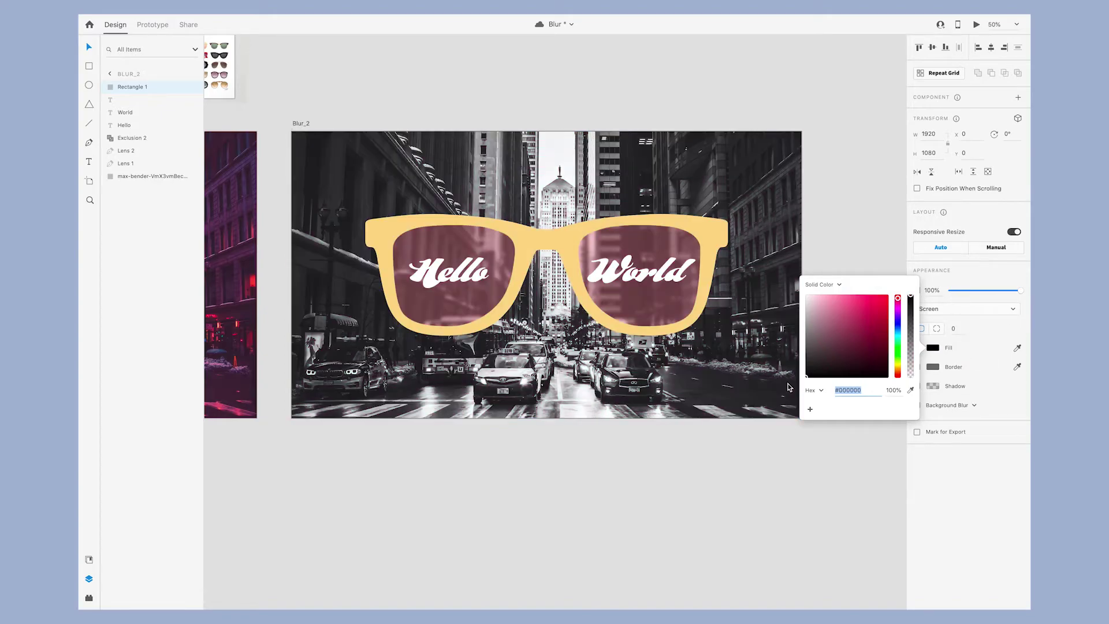
click(966, 309)
click(938, 297)
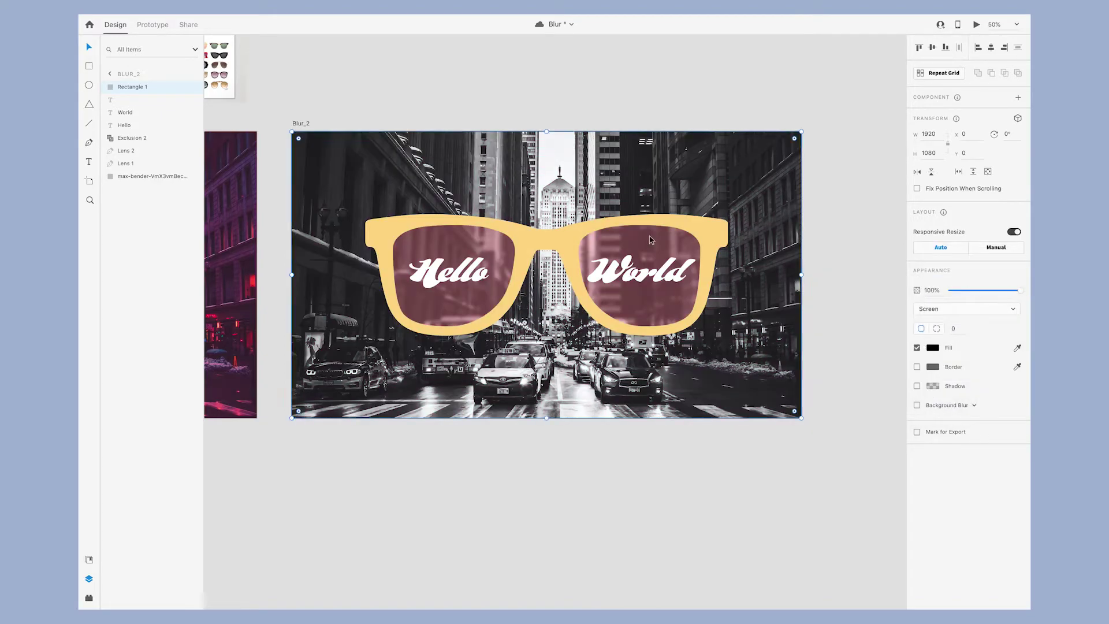
Step: Try turning Rectangle 1 on the Blur_2 artboard into an editable path and place it below the lenses, directly above the city photo
double_click(649, 242)
click(393, 113)
click(393, 113)
key(super+z)
click(417, 90)
double_click(130, 88)
drag(128, 89, 128, 99)
drag(113, 175, 113, 173)
Step: Try a pale pink fill and a radial gradient on Path 1, sampling a color from the reference image swatches
click(932, 286)
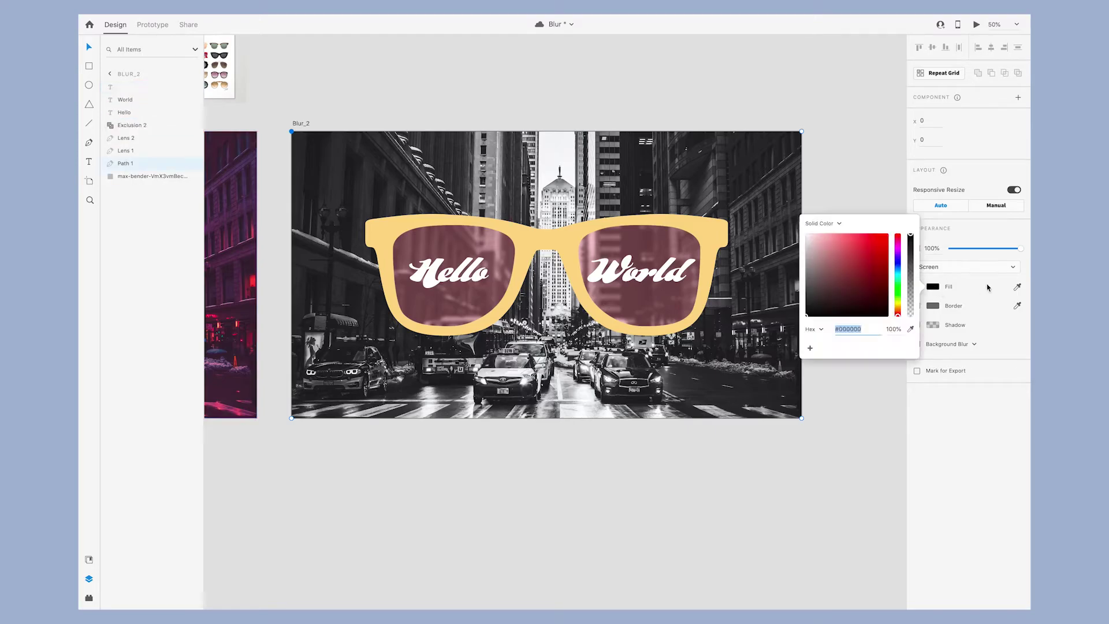
click(855, 265)
click(836, 240)
scroll(790, 402, left, 5)
scroll(789, 401, up, 2)
click(910, 377)
click(254, 218)
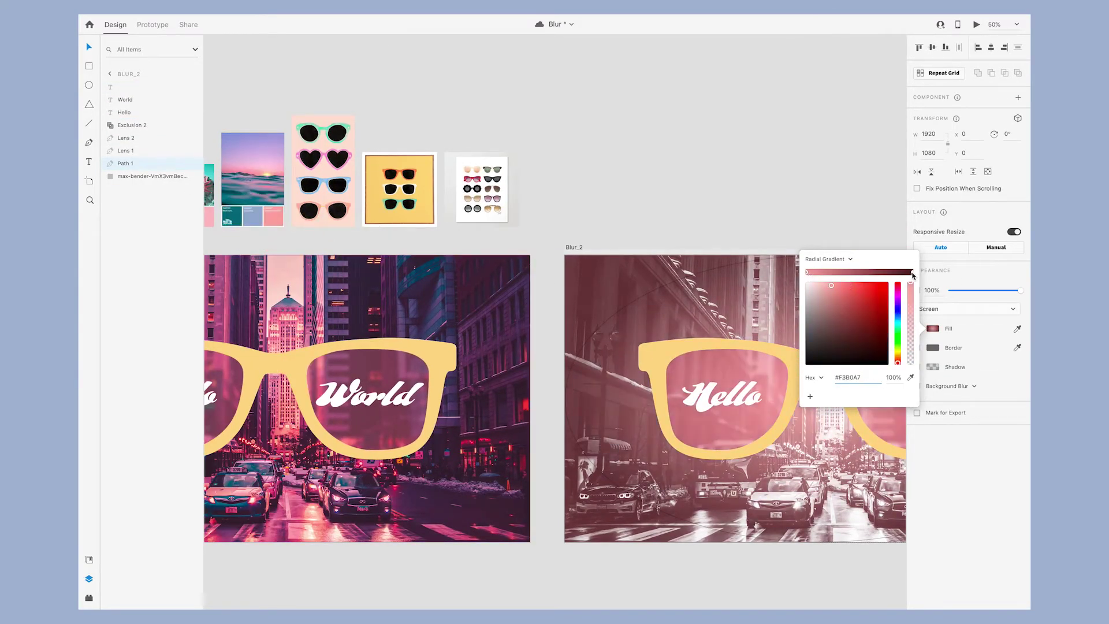
Step: Try different sampled reference colors for the end stop of Path 1's radial gradient, and undo the last change
click(913, 273)
click(910, 377)
click(236, 220)
click(910, 378)
click(255, 217)
scroll(439, 250, left, 5)
click(911, 377)
click(295, 215)
click(910, 377)
click(254, 206)
scroll(466, 190, right, 8)
click(466, 189)
key(ctrl+z)
Step: Try the Multiply blend mode on Path 1 together with its gradient's start stop
click(967, 309)
click(961, 276)
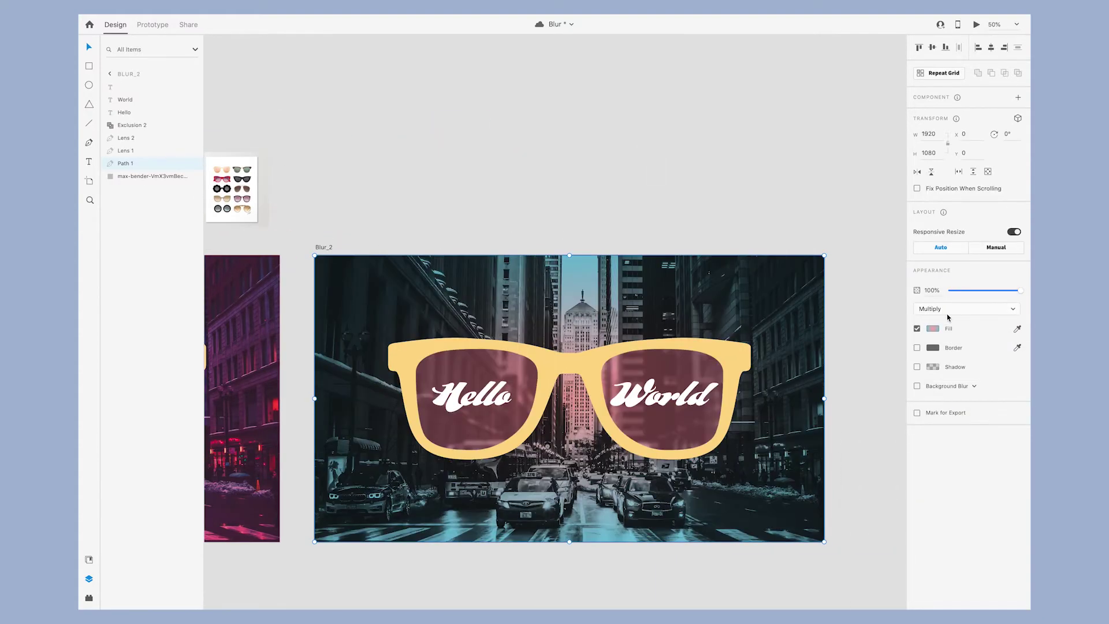
click(932, 329)
click(806, 272)
click(953, 309)
click(953, 309)
Step: Try another gradient type on Path 1 and adjust the shade and hue of its color stops
click(933, 329)
drag(838, 289, 833, 293)
click(830, 260)
click(830, 248)
scroll(694, 300, left, 2)
drag(898, 363, 898, 301)
click(913, 272)
Step: Try other blend modes on Path 1's gradient overlay and lower its opacity
click(953, 309)
click(950, 375)
click(953, 309)
click(954, 297)
click(932, 329)
click(807, 272)
drag(1021, 290, 981, 292)
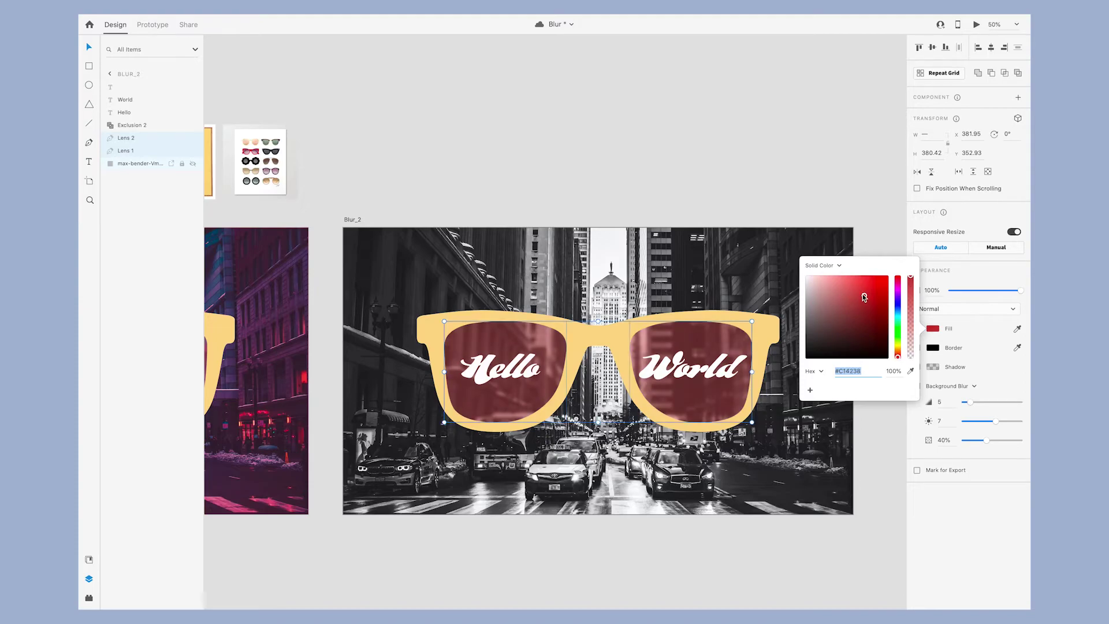
Step: Set the Blur_2 lenses' background blur to 8, brightness to 13 and blur opacity to 60%, and recolor the frame a deeper golden yellow
drag(996, 422, 1000, 423)
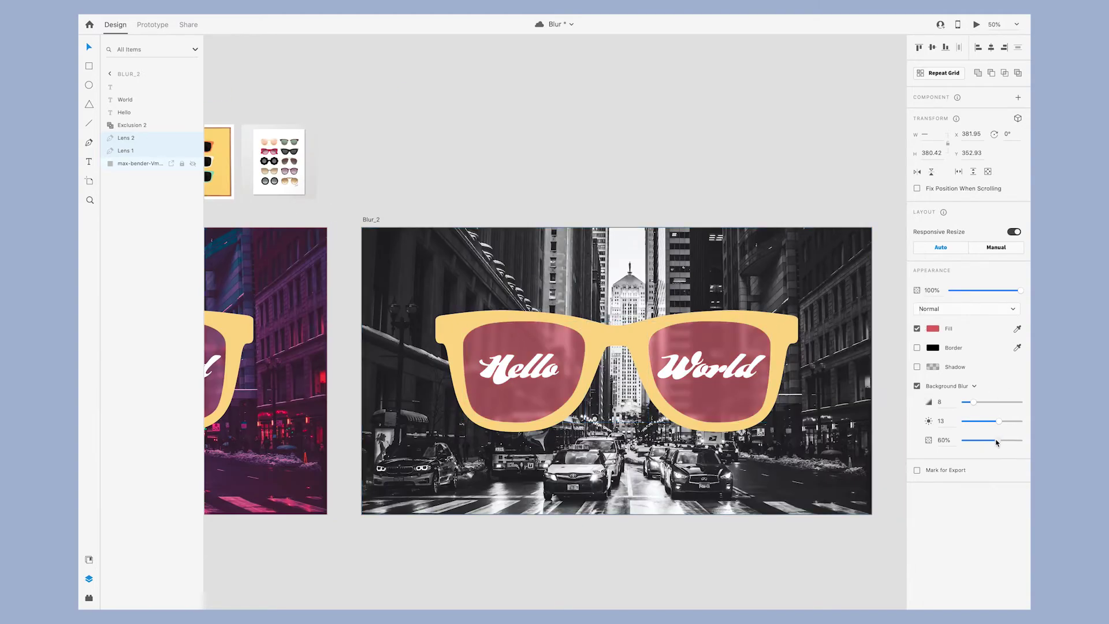
click(933, 329)
click(854, 285)
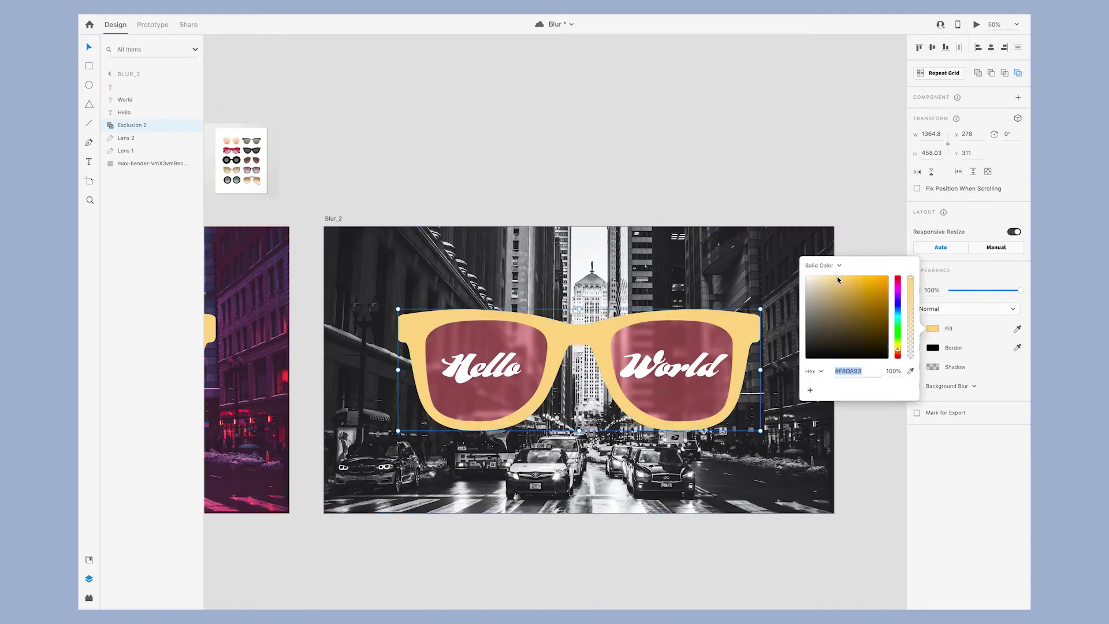
drag(834, 279, 861, 286)
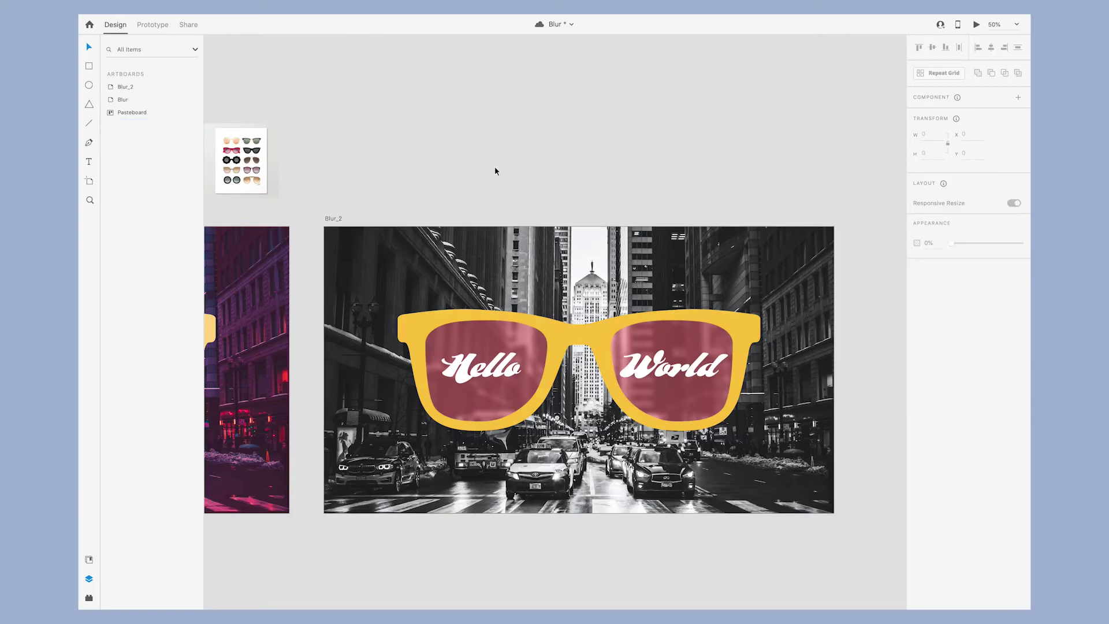
Step: Cover the Blur_2 artboard with a borderless rectangle, enable its background blur and place it directly above the city photo
drag(324, 226, 833, 513)
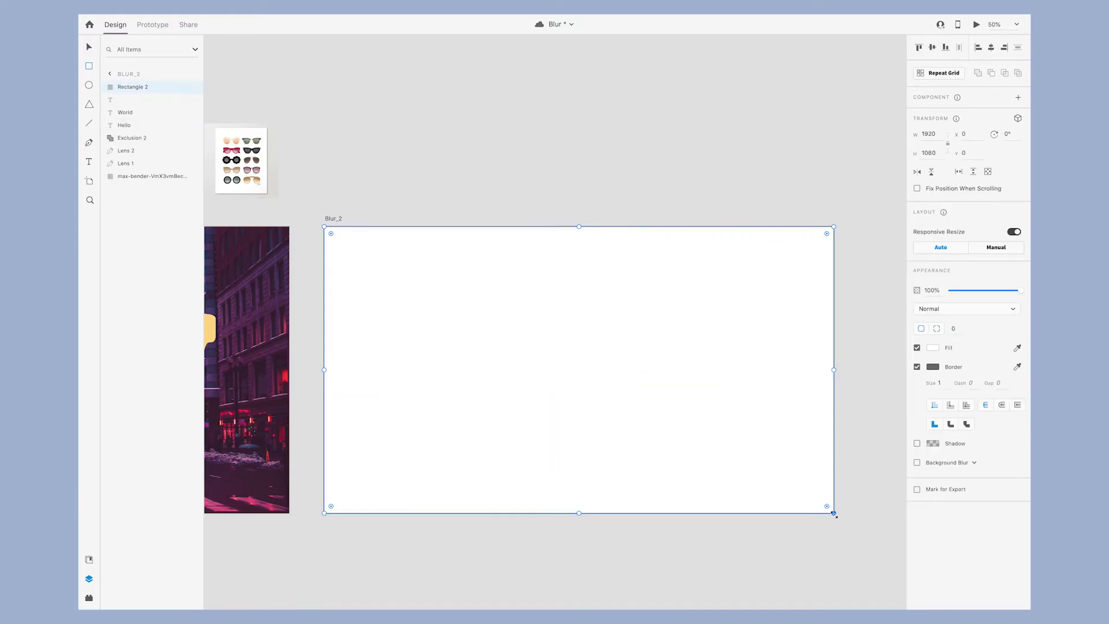
click(917, 366)
click(917, 462)
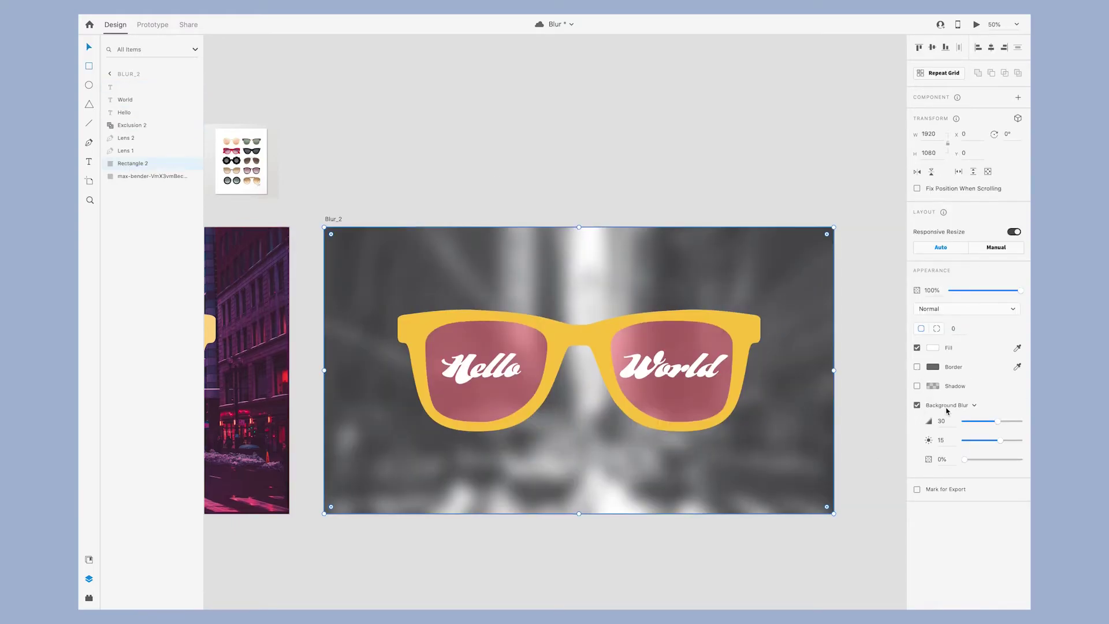
Step: Adjust the background blur sliders of Rectangle 2, compare the artboard with and without it, and leave the rectangle hidden
mouse_move(982, 422)
mouse_down()
mouse_move(969, 426)
mouse_move(989, 442)
mouse_up()
click(193, 164)
click(193, 164)
click(193, 164)
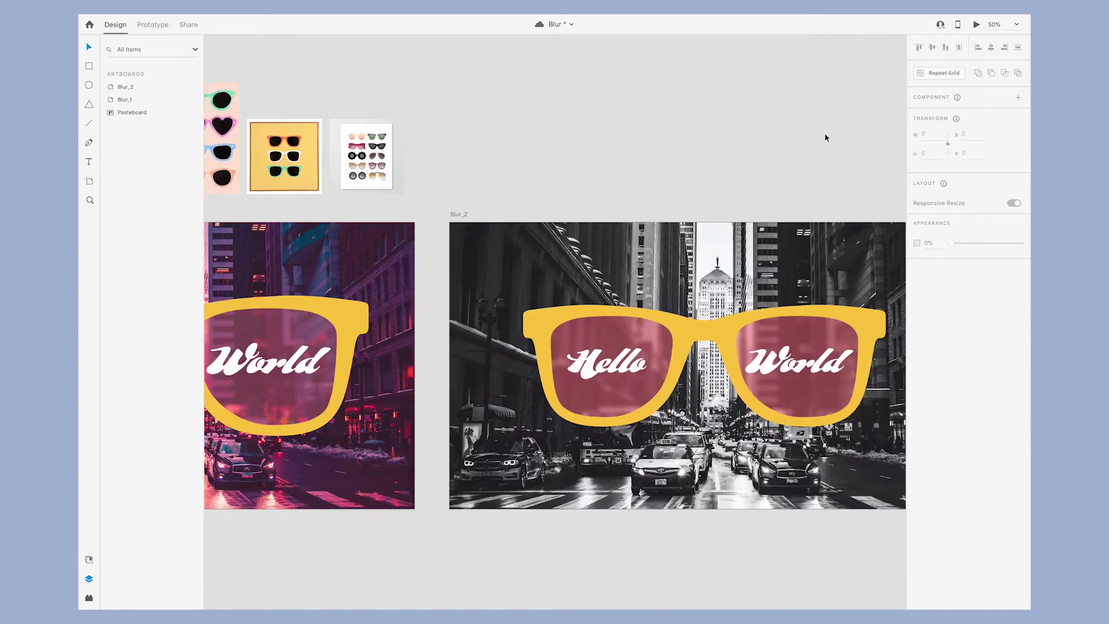
Step: Group the frame, lenses and lettering on the Blur_2 artboard and scale the group up proportionally to about 1572 px wide
key(super+g)
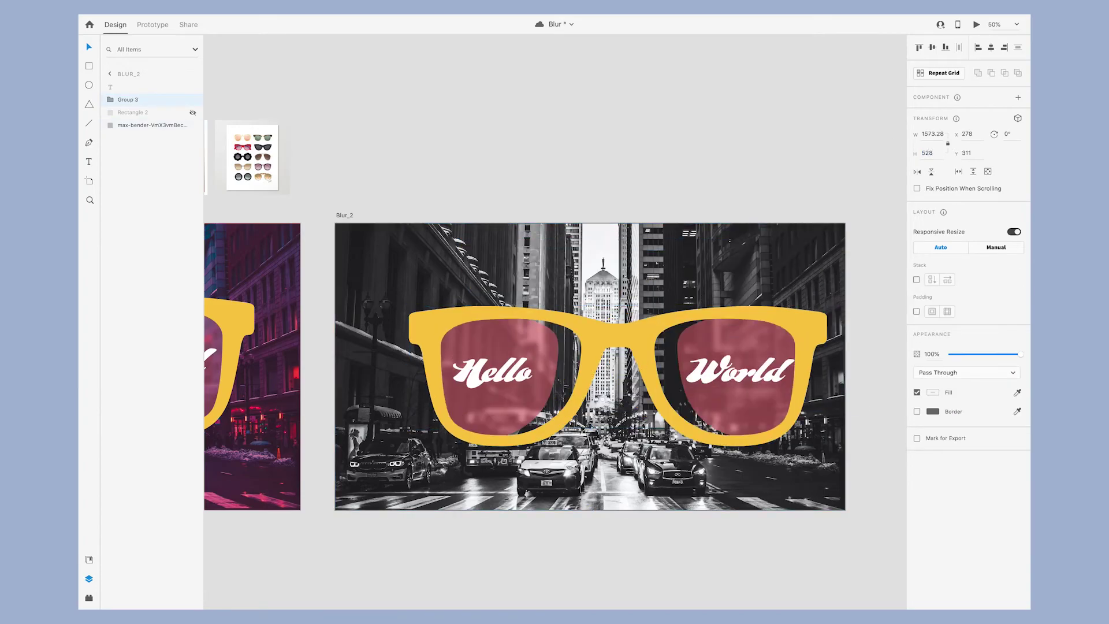
key(super+z)
drag(772, 427, 826, 455)
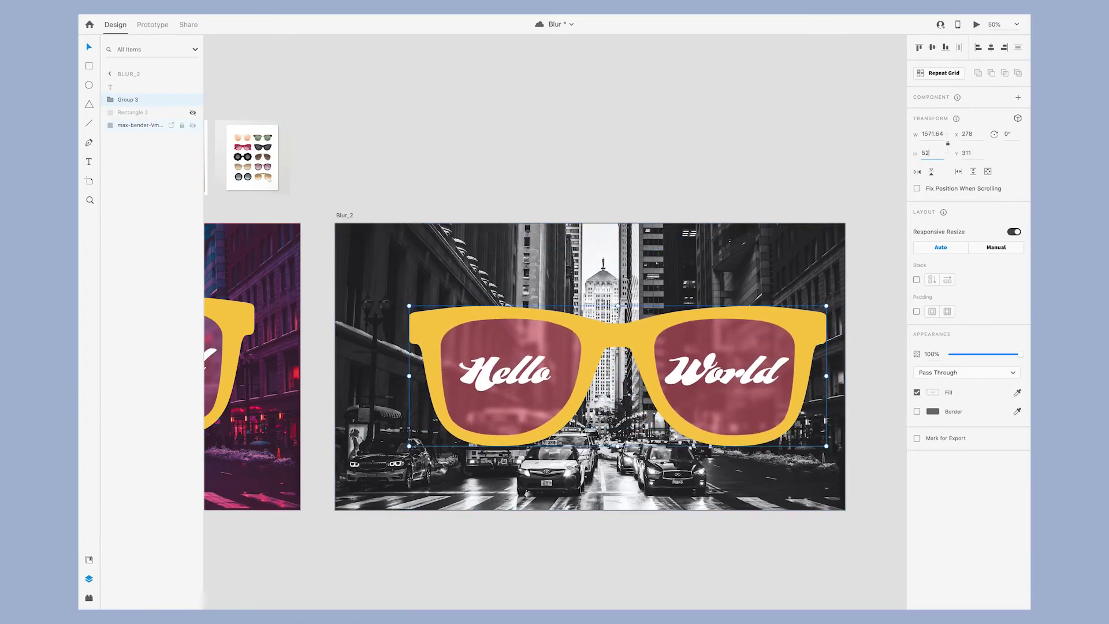